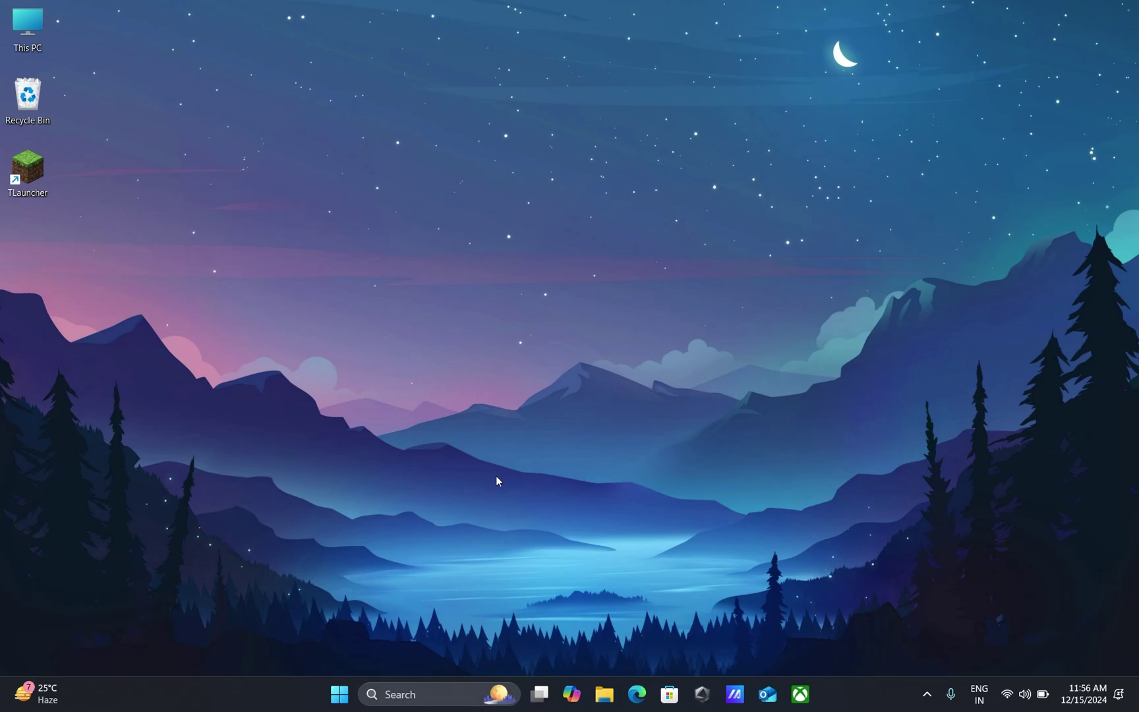
Open the Game Bar page of the Windows gaming settings and make sure opening Game Bar with a controller is turned off.
click(451, 692)
text(settings)
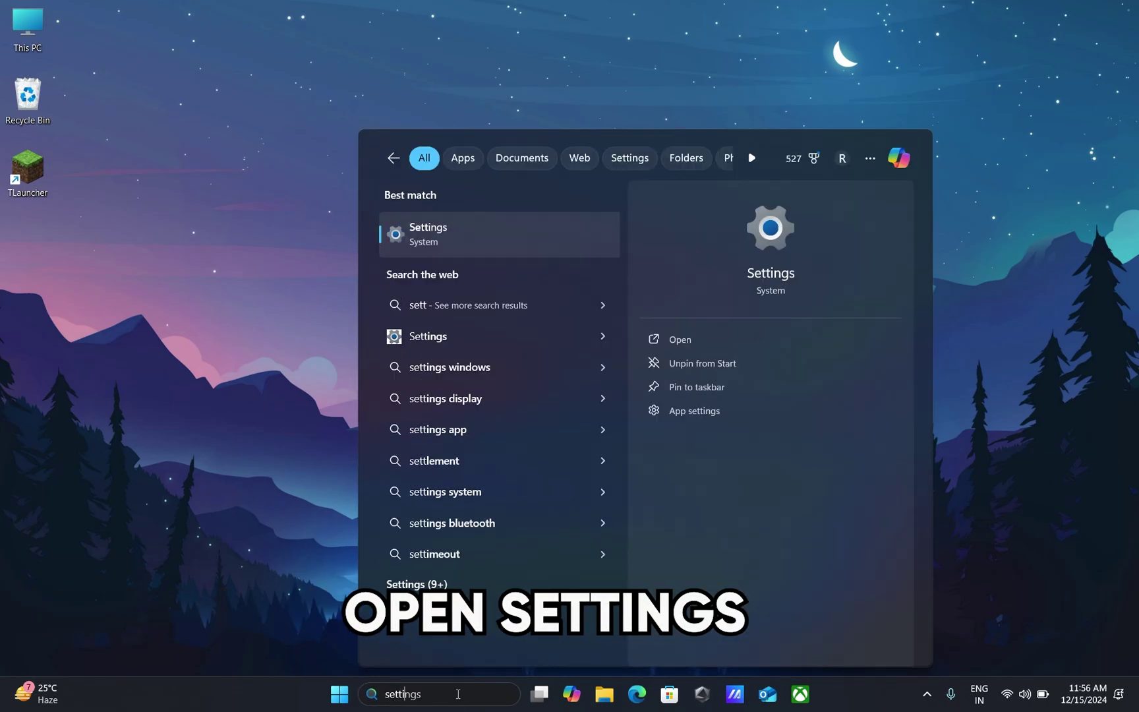
click(482, 237)
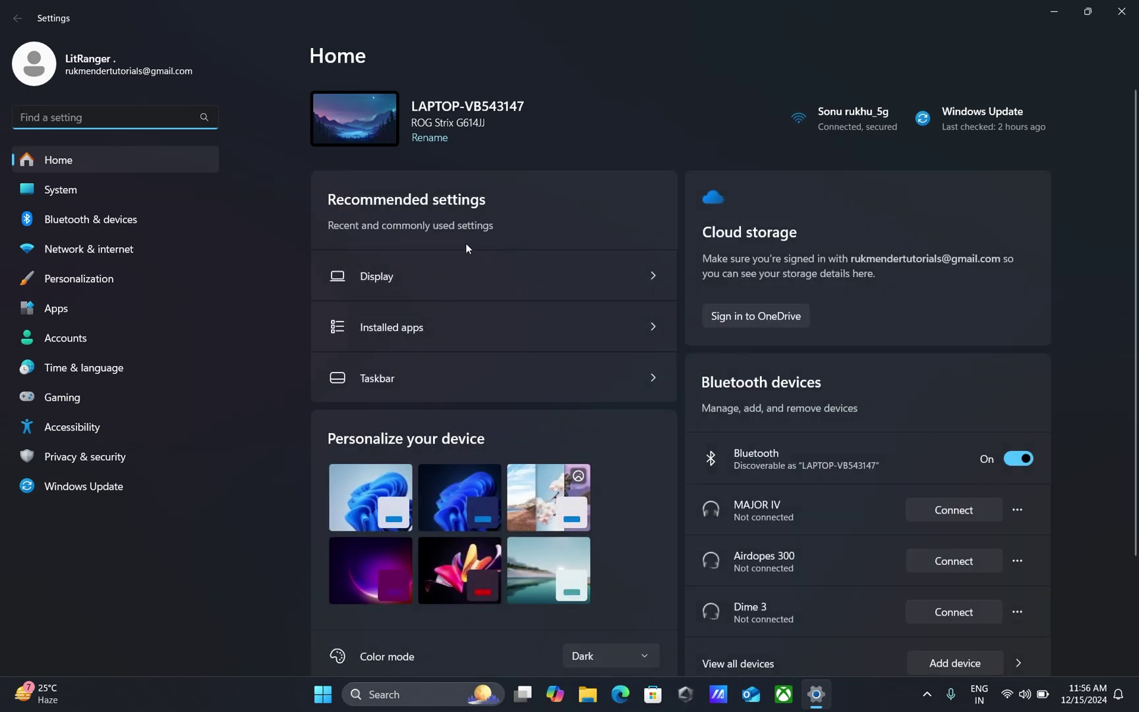
click(97, 399)
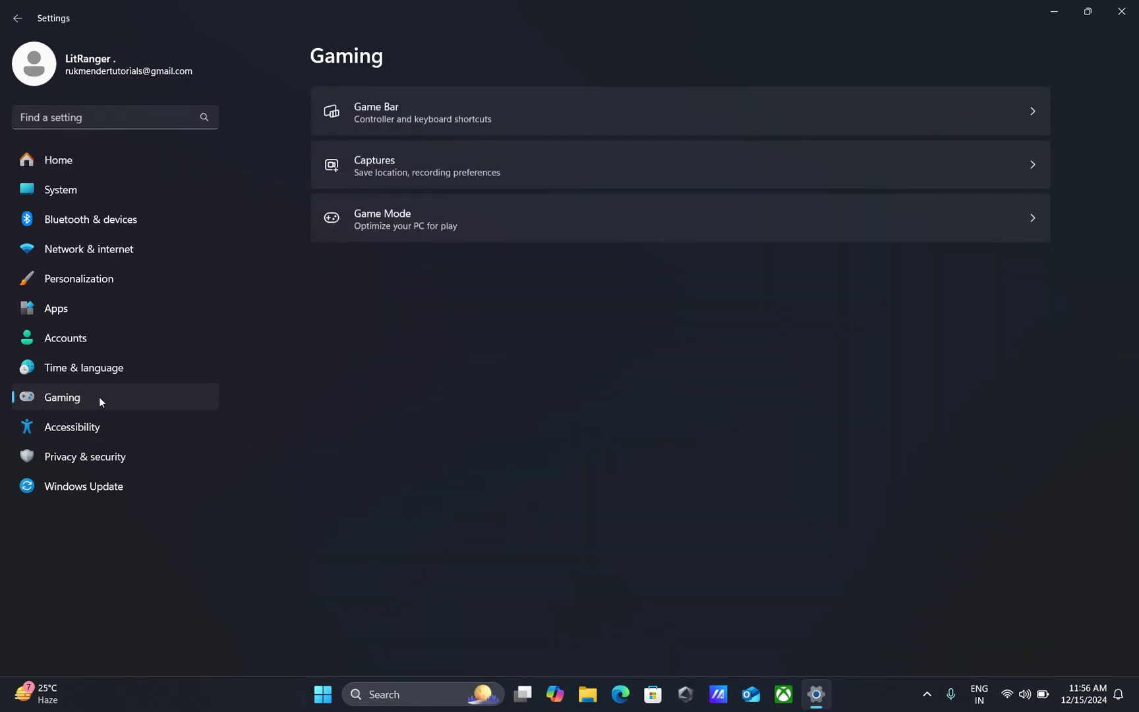
click(481, 104)
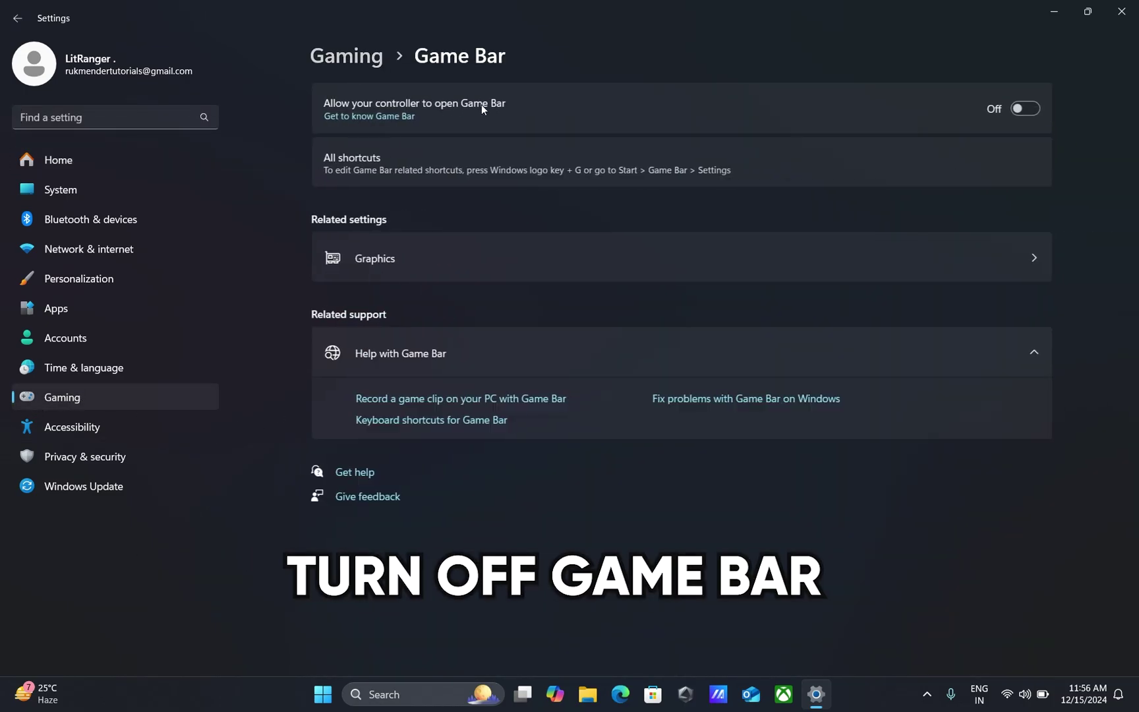
click(1024, 108)
click(1025, 110)
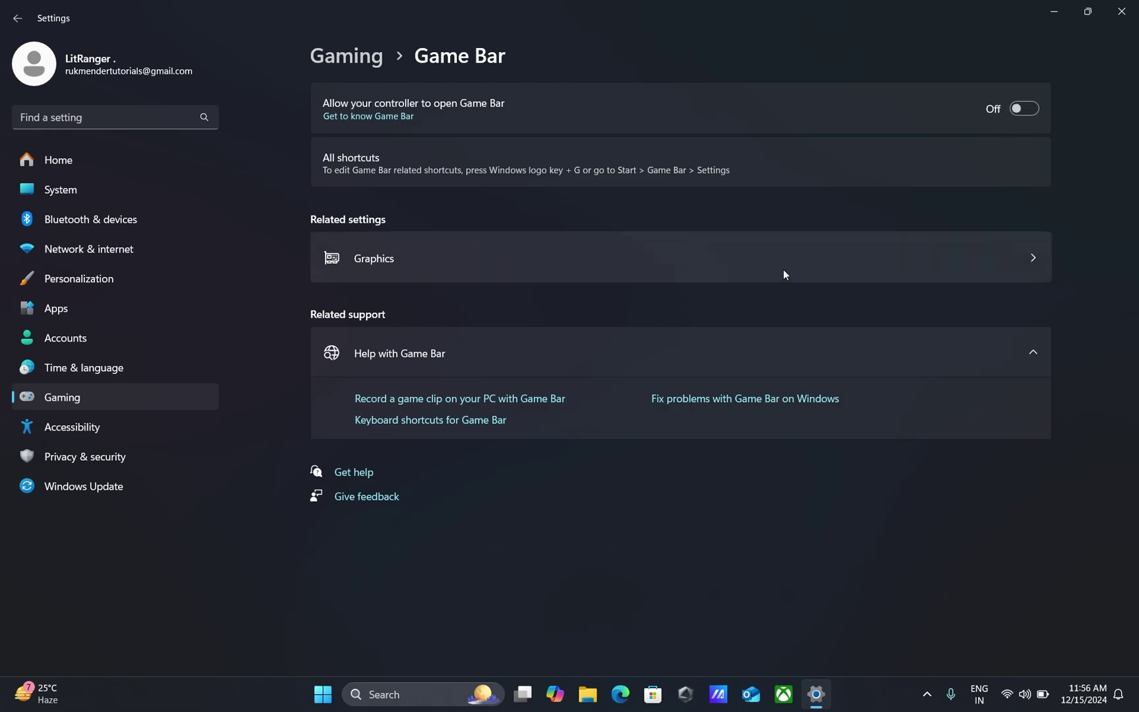
In the related Graphics settings, make sure hardware-accelerated GPU scheduling and variable refresh rate are turned on.
click(467, 276)
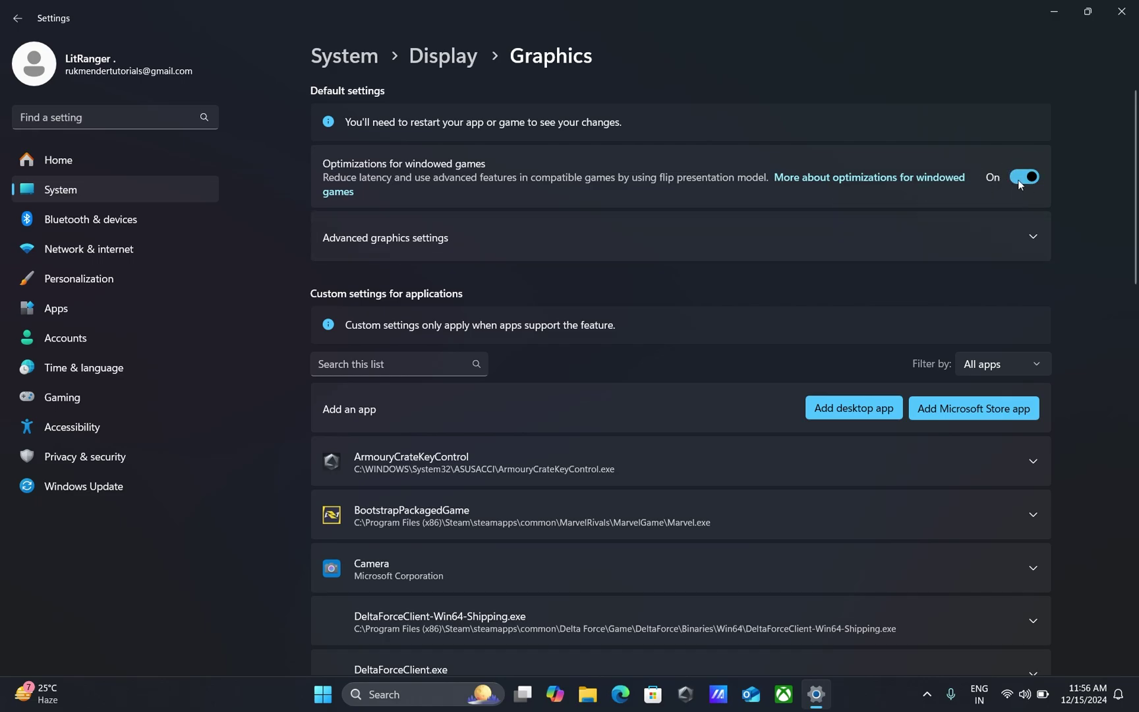
click(1012, 228)
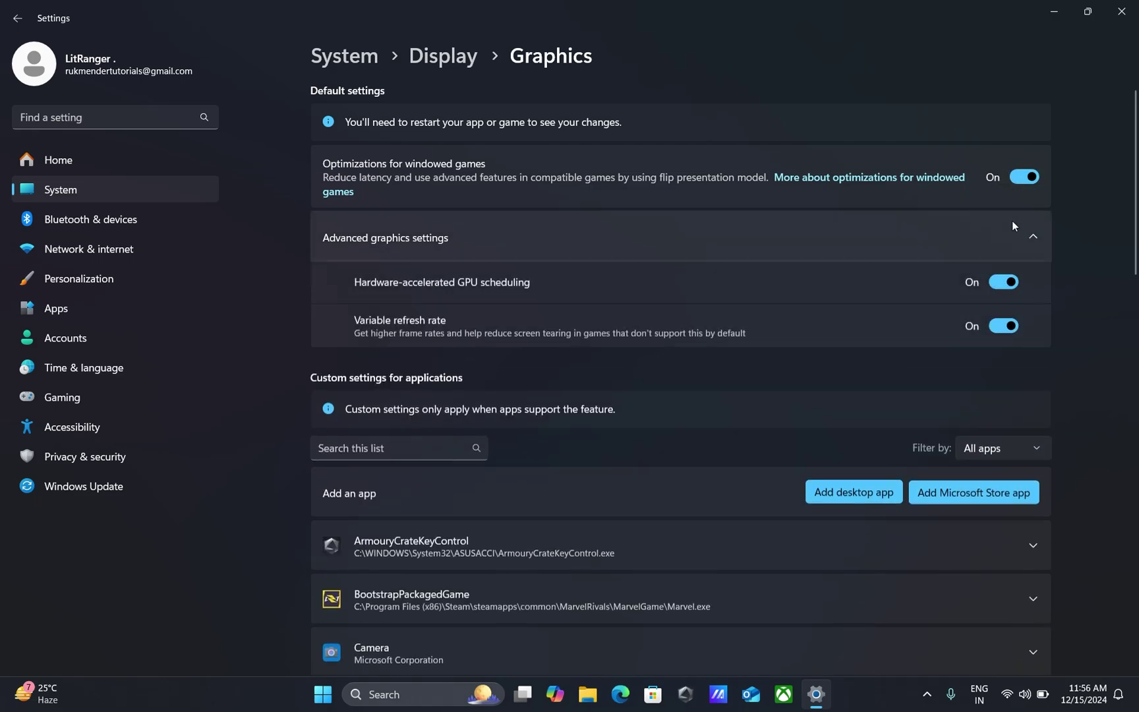
click(1003, 283)
click(1001, 285)
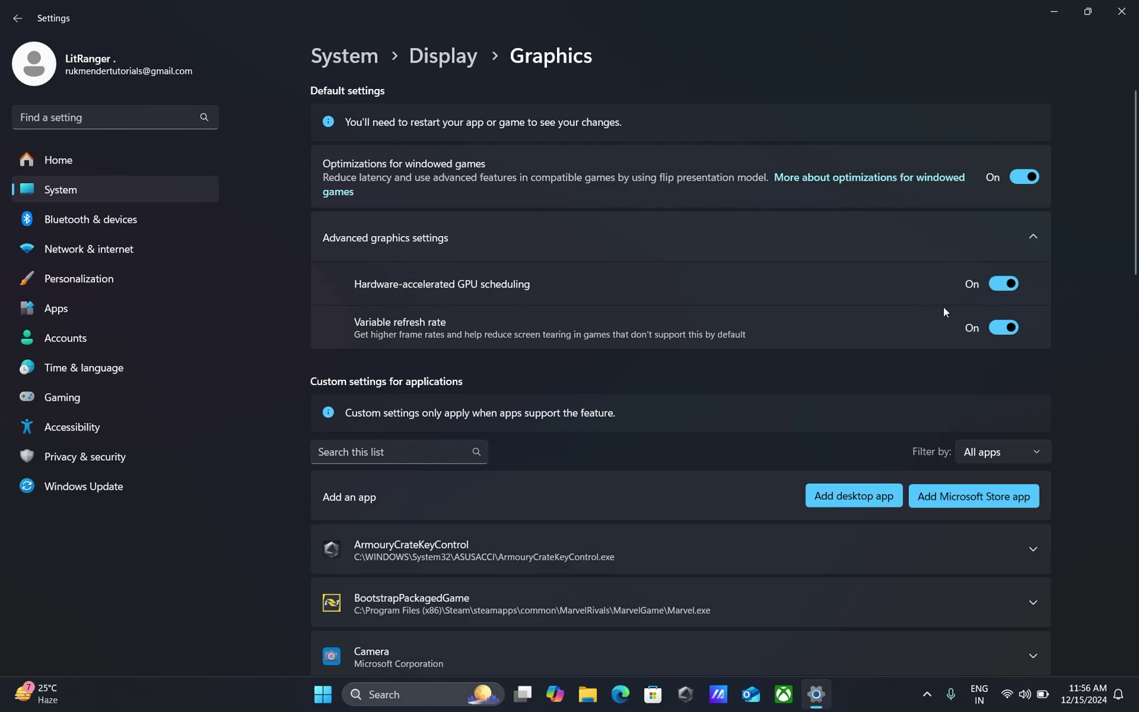
click(993, 323)
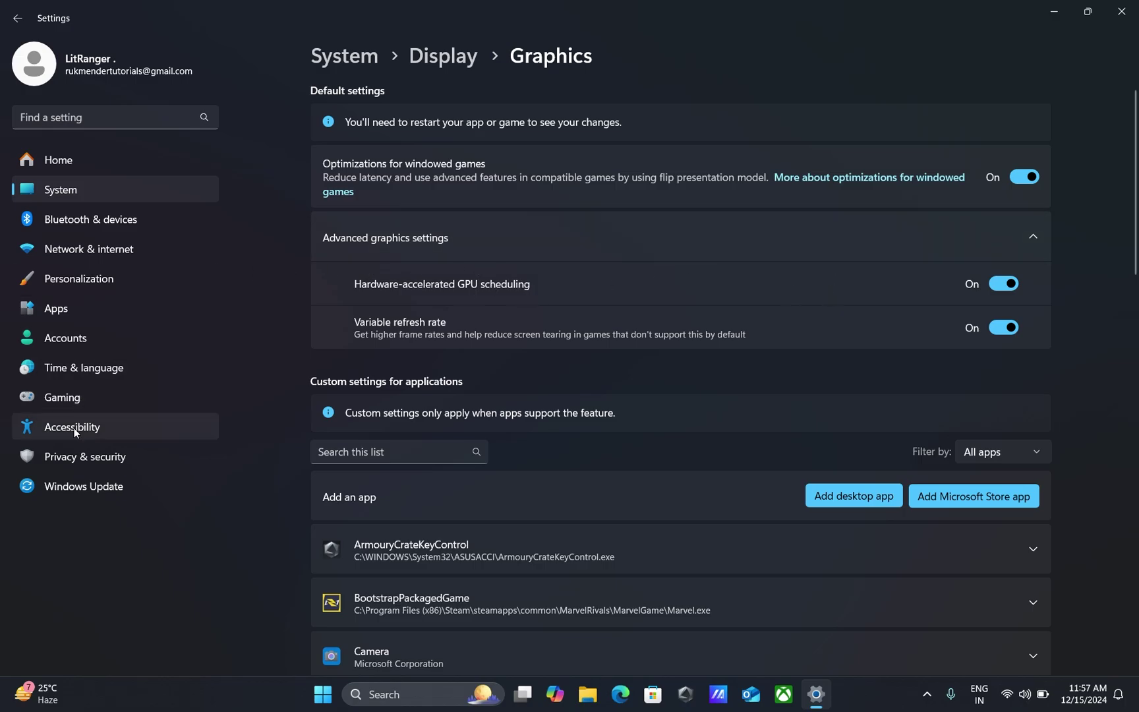
Check for Windows updates.
click(88, 484)
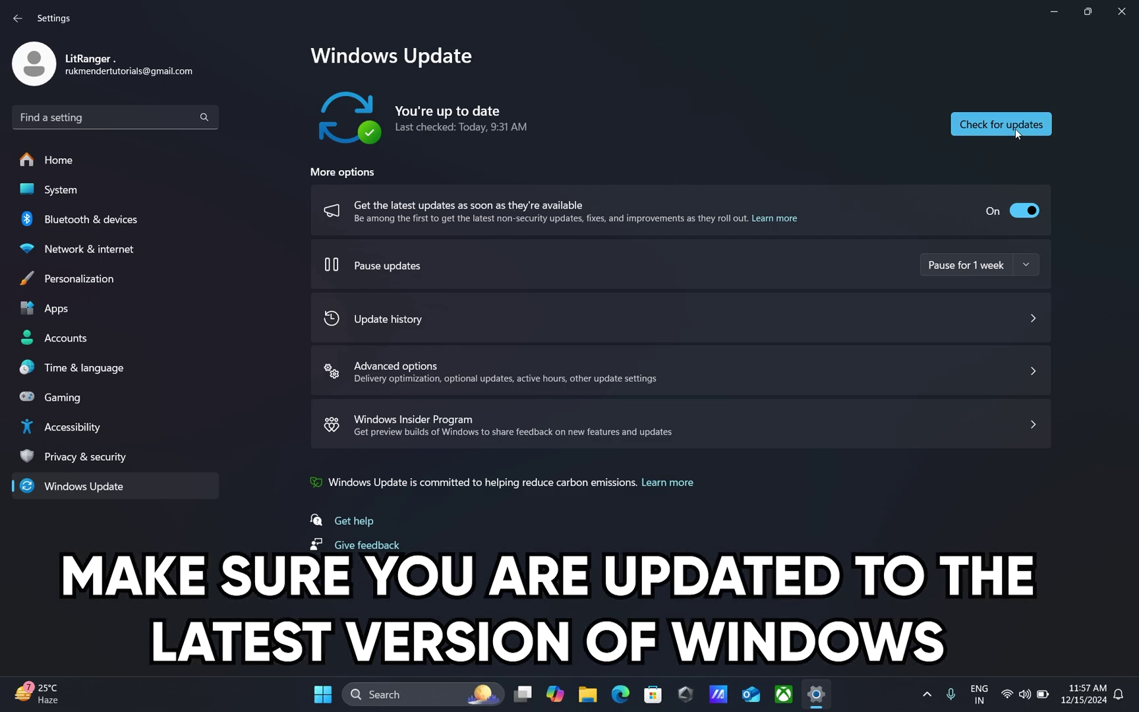
click(991, 125)
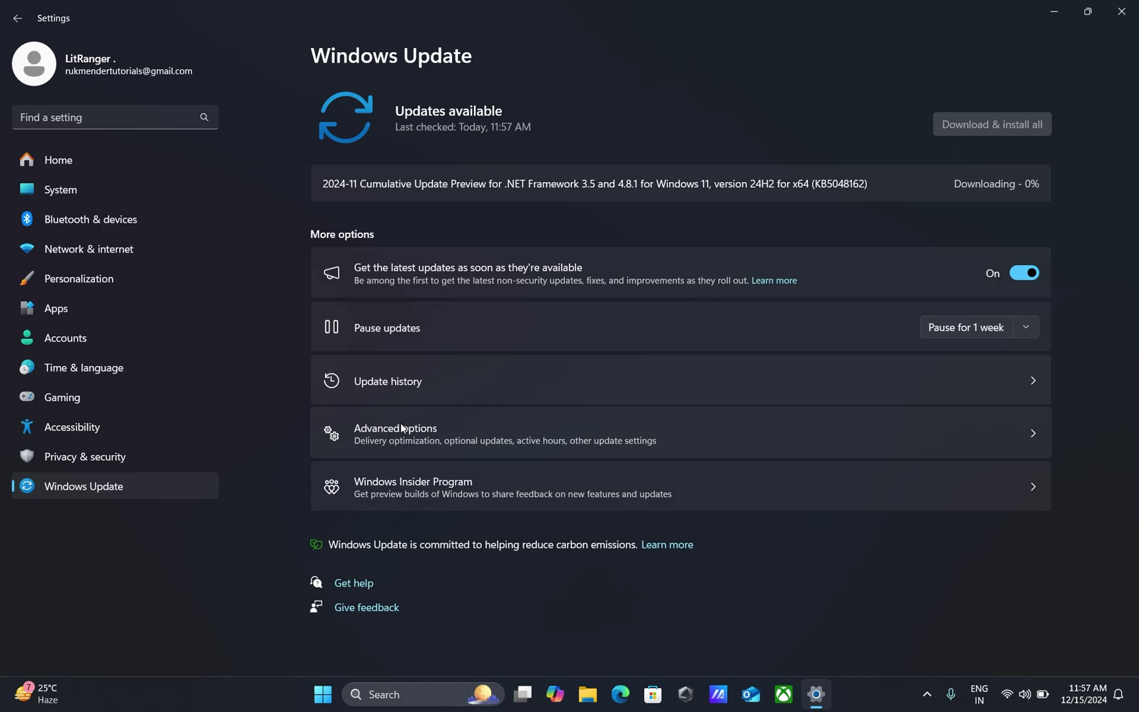
Find Storage Sense by searching the settings for "storage sense" and open its detailed configuration page.
click(60, 117)
text(storage )
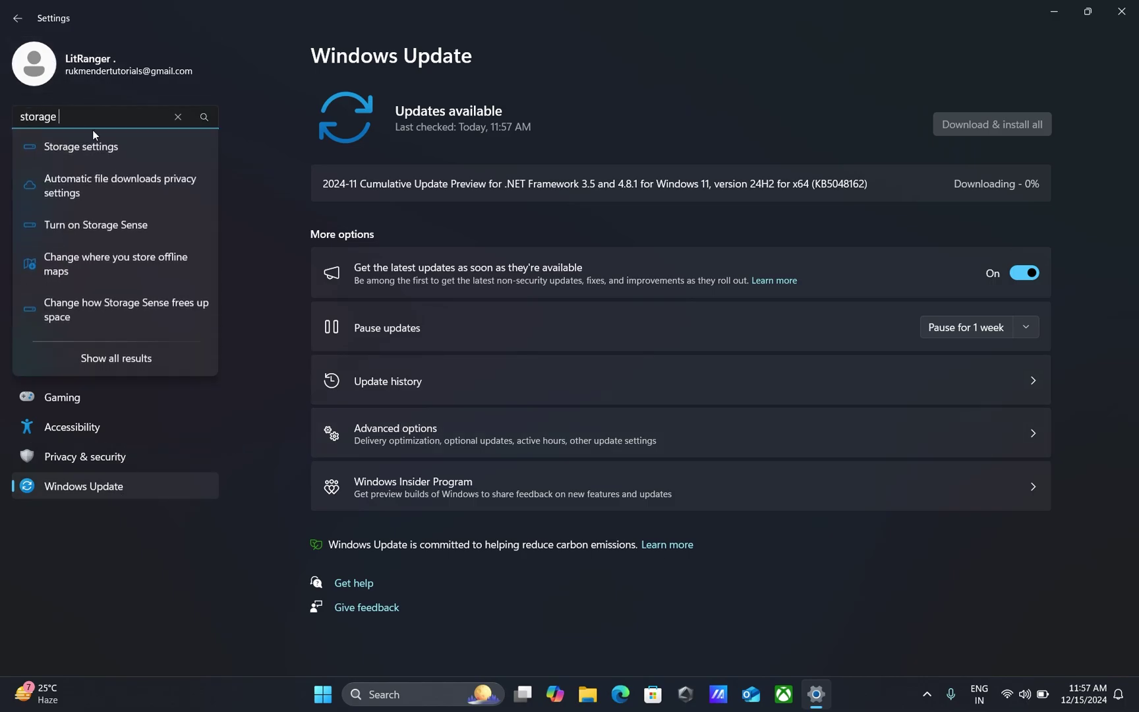
text(sense)
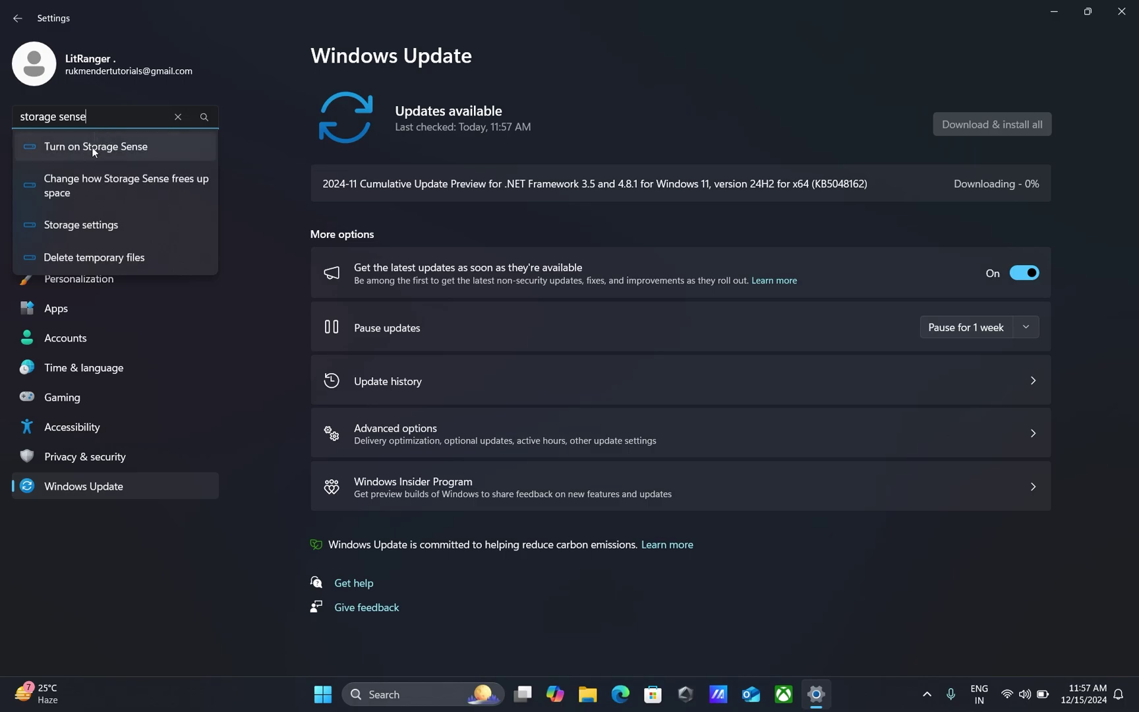
click(134, 150)
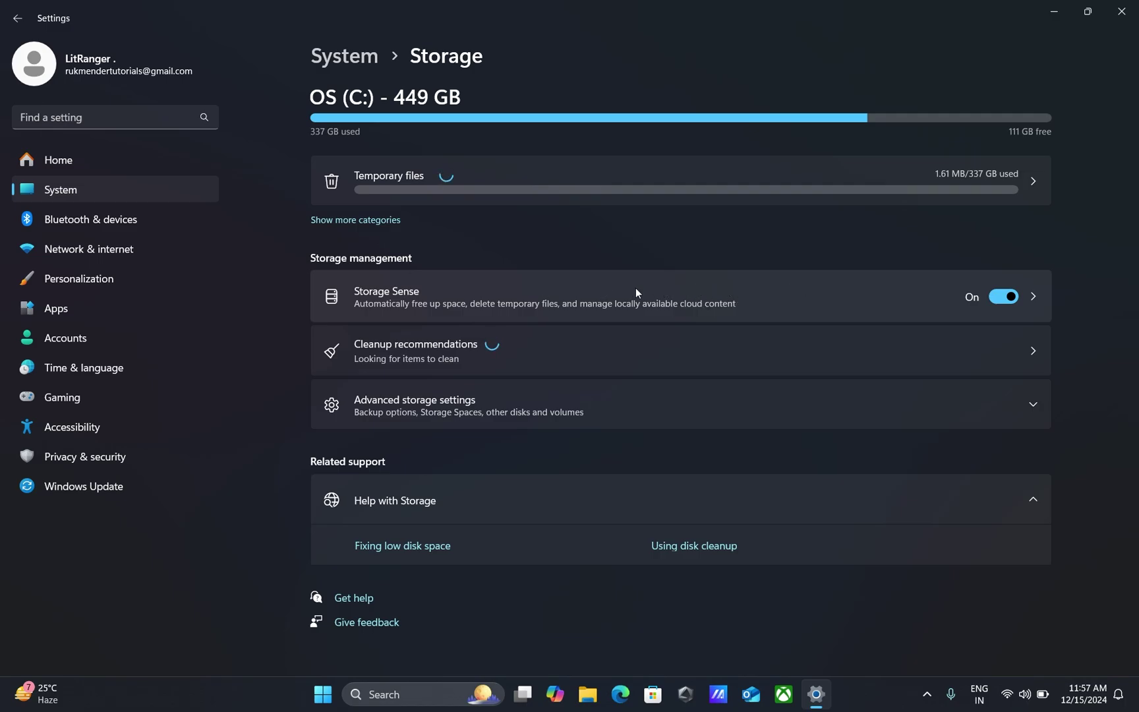
click(953, 300)
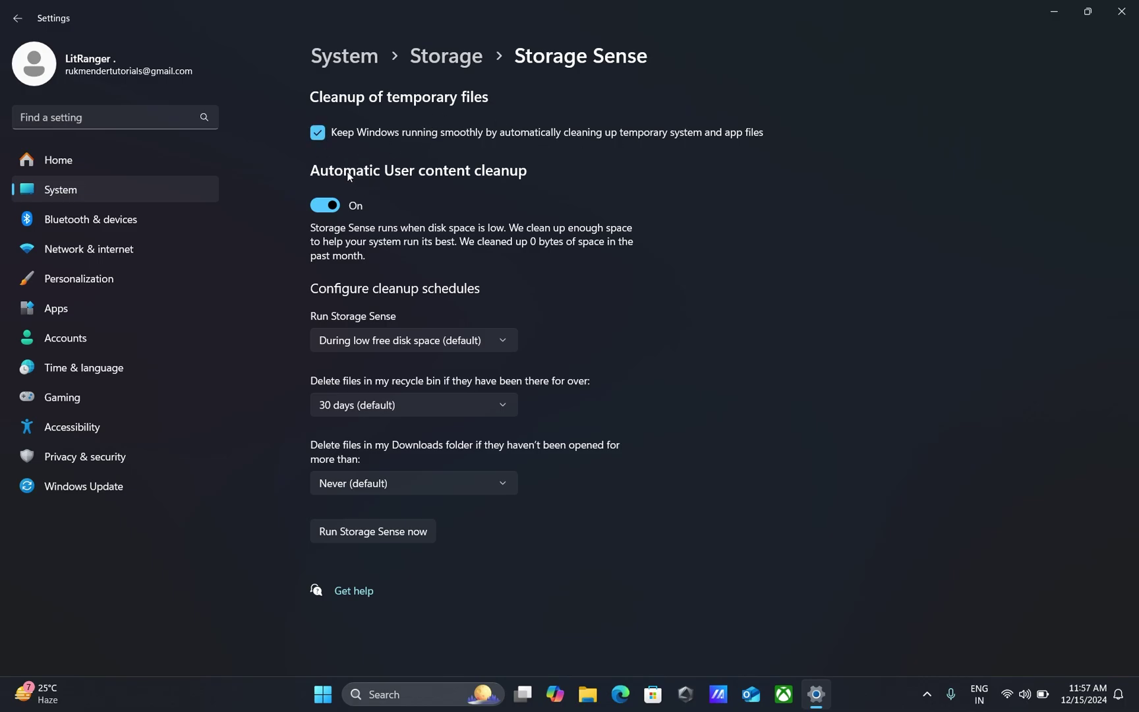
Make sure automatic user content cleanup is turned on and set Storage Sense to run every week.
click(326, 206)
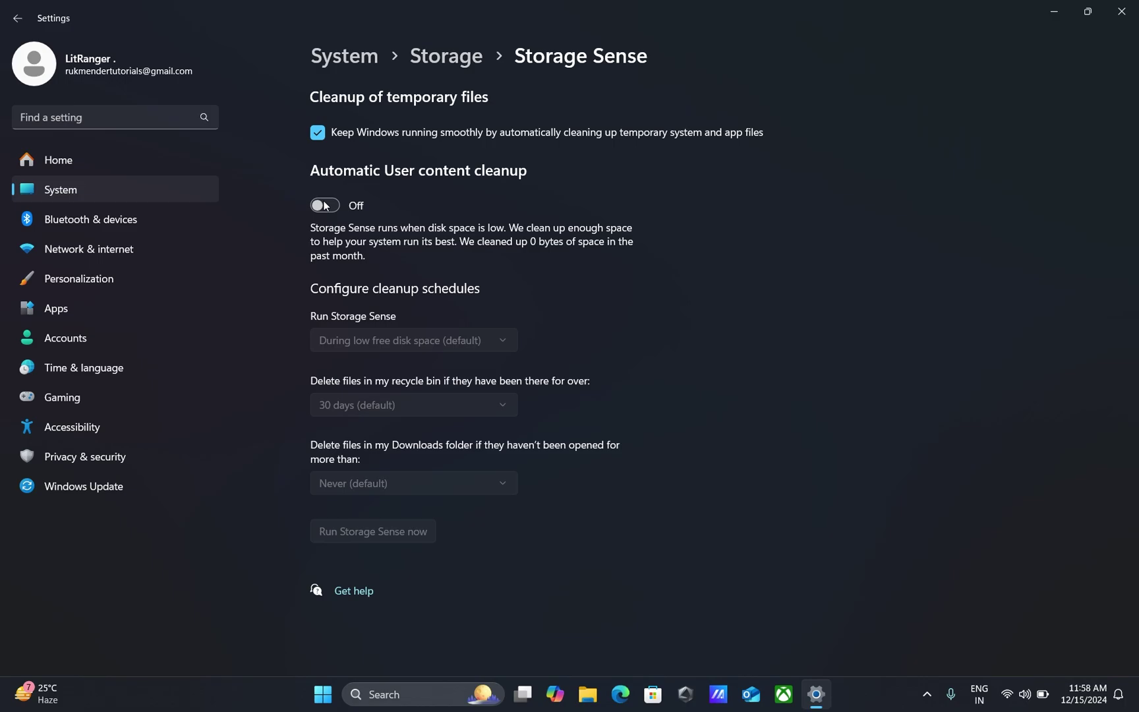
click(323, 210)
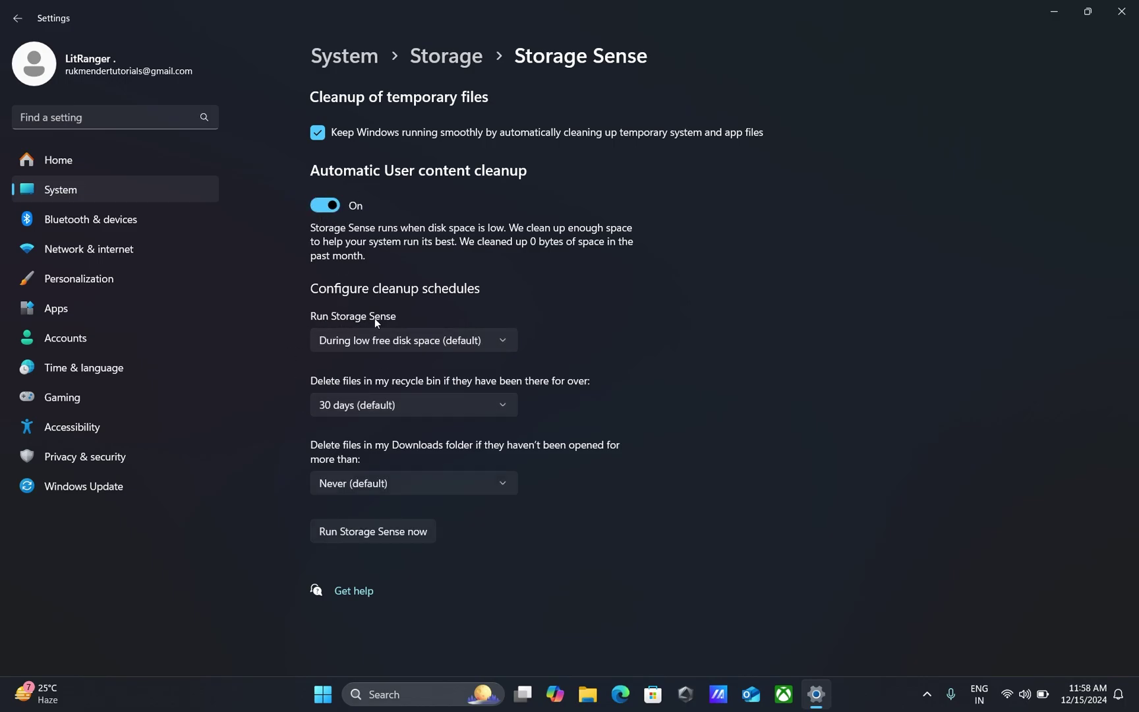
click(374, 338)
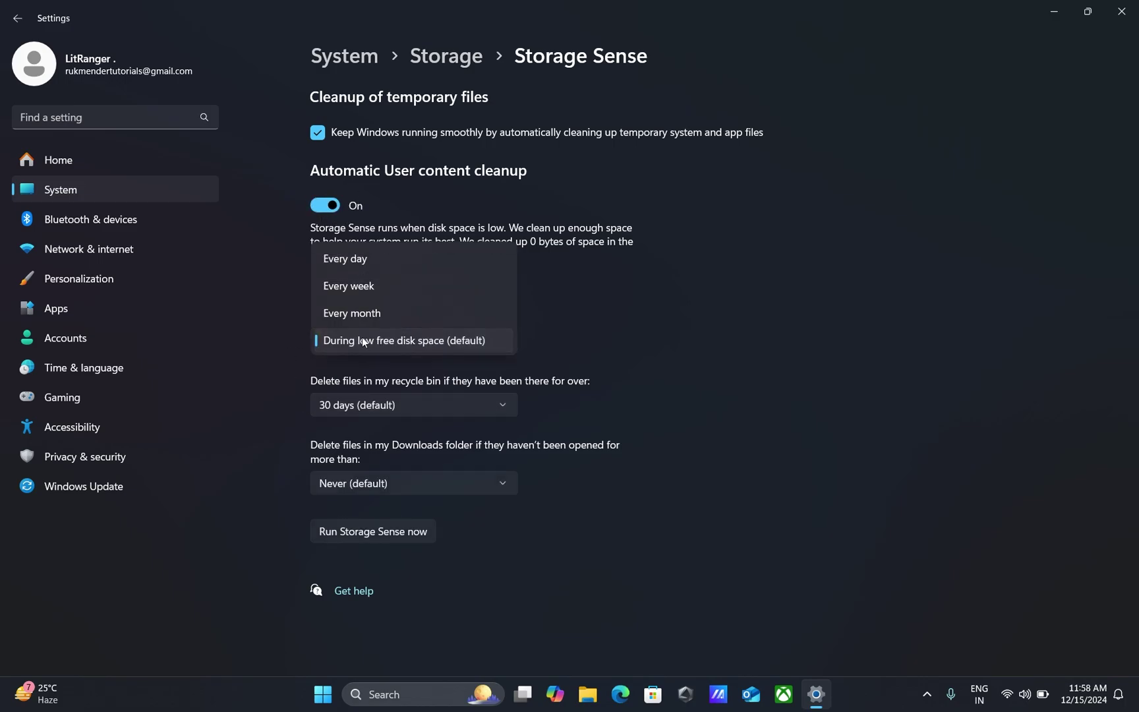
click(377, 291)
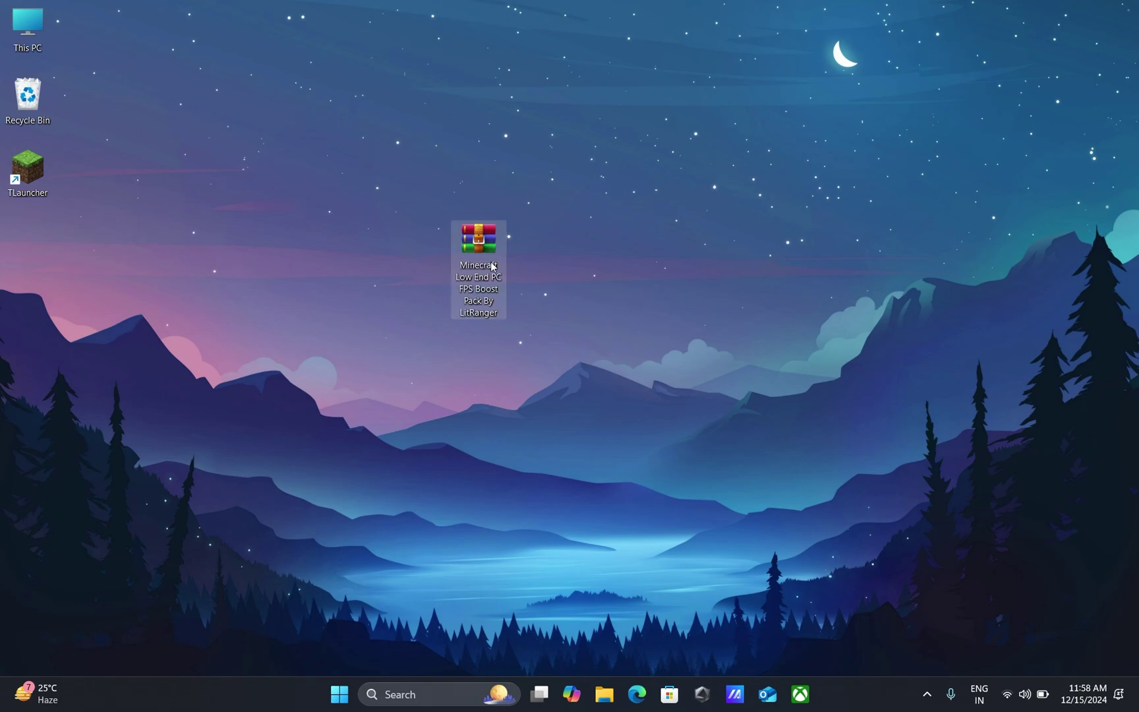
Extract the Minecraft Low End PC FPS Boost Pack archive onto the desktop with WinRAR and place the extracted folder beside the archive.
right_click(488, 243)
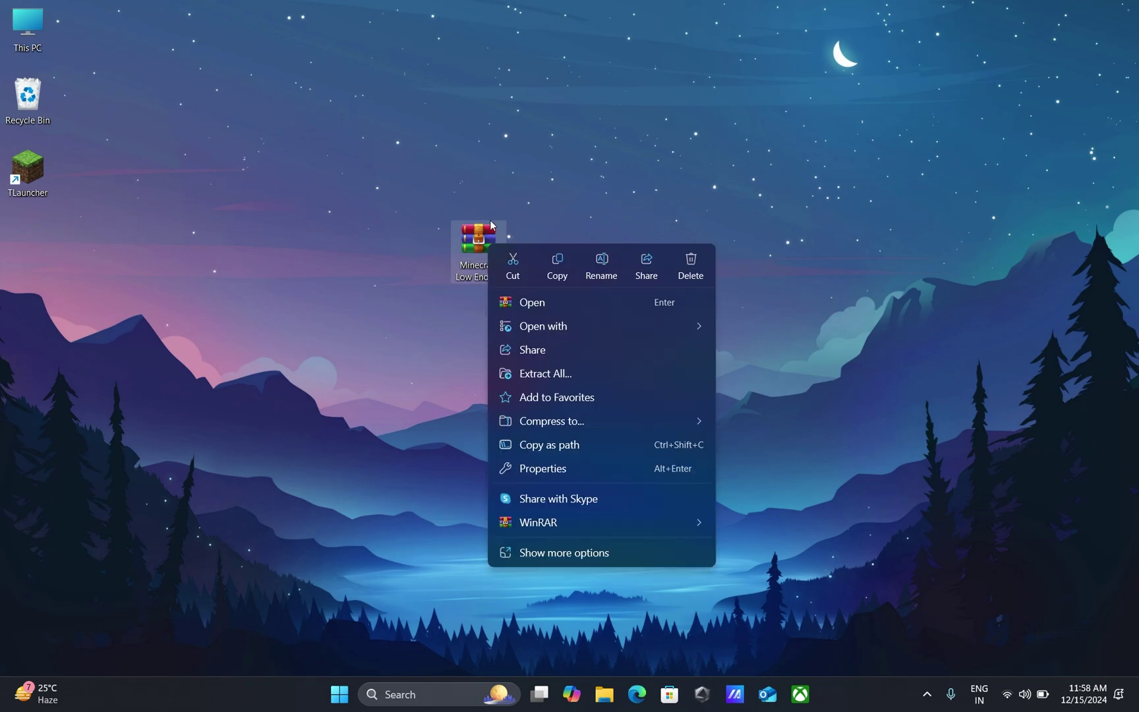
mouse_move(570, 525)
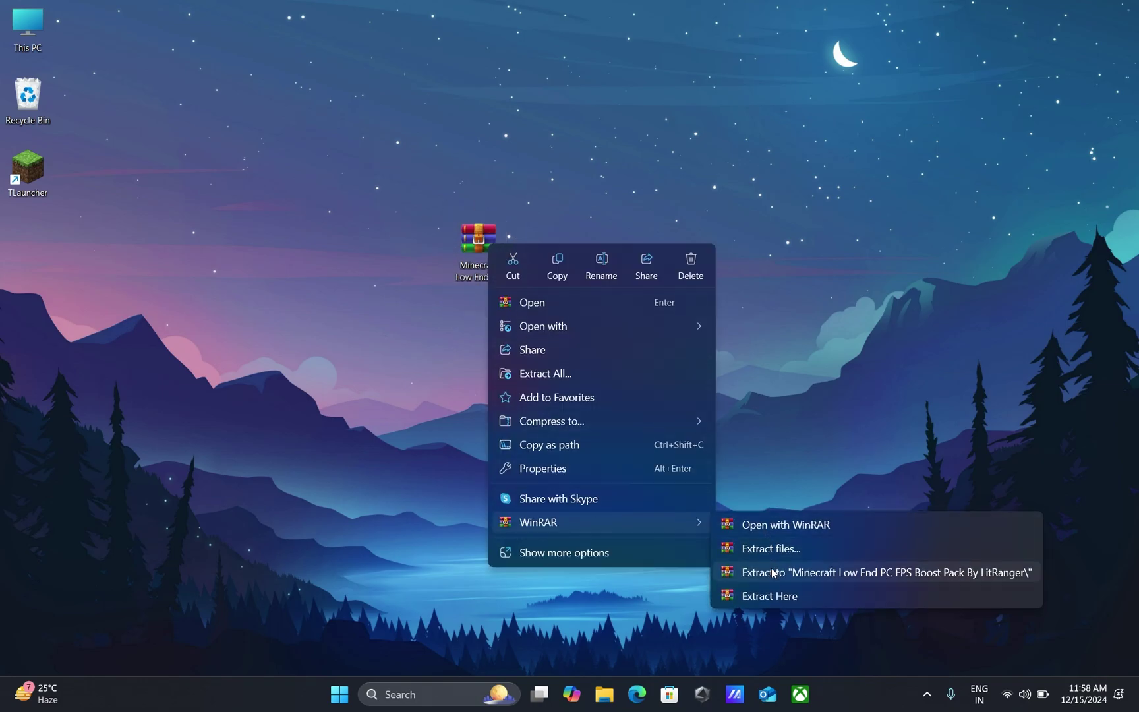
click(768, 595)
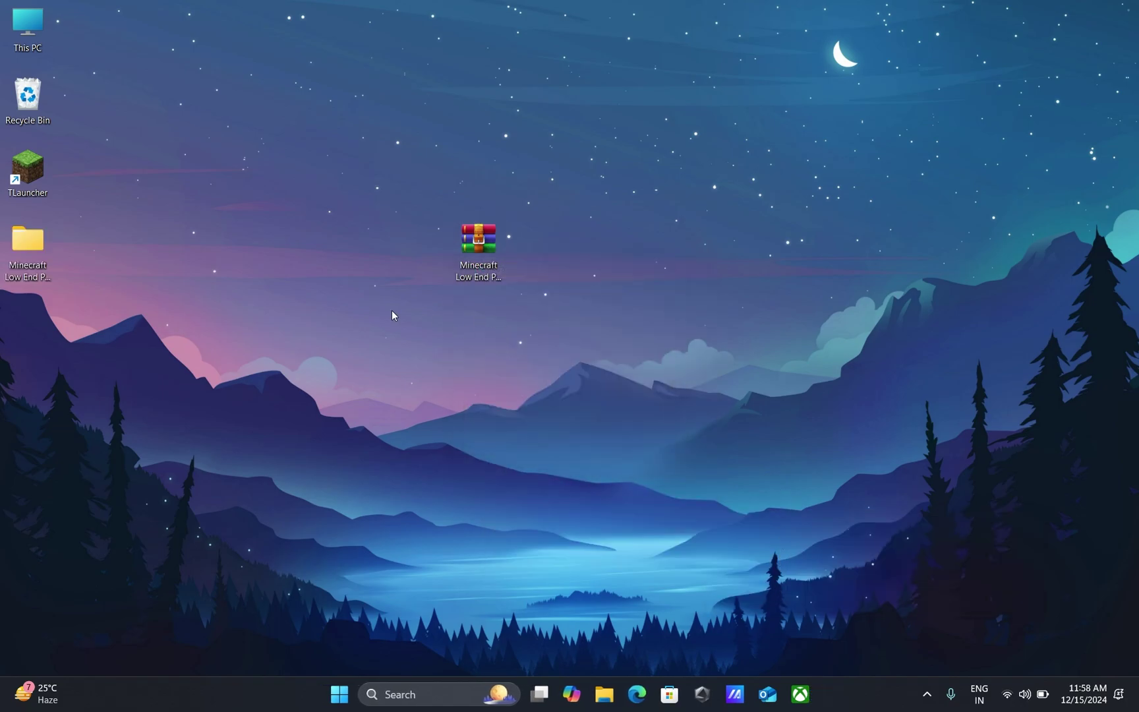
drag(19, 243, 414, 243)
drag(349, 176, 403, 270)
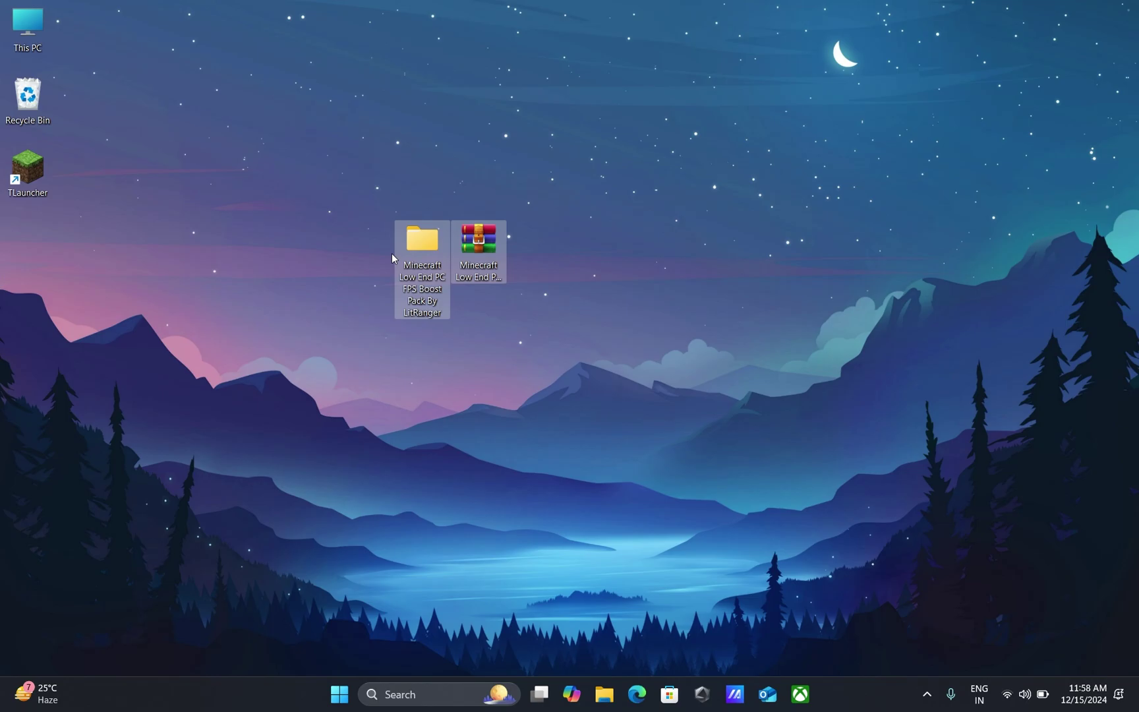
Open the extracted boost pack folder in a maximized window and go into its 1 - Registry Optimizations folder.
double_click(419, 240)
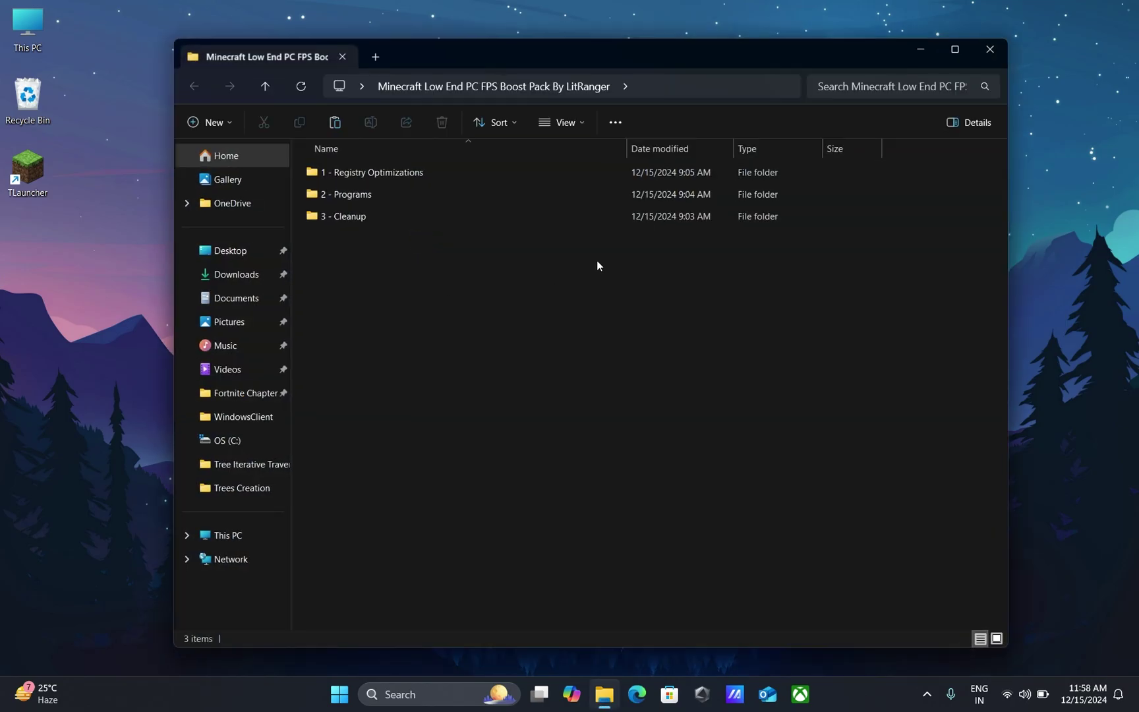
double_click(511, 48)
drag(571, 229, 402, 112)
click(353, 225)
click(281, 132)
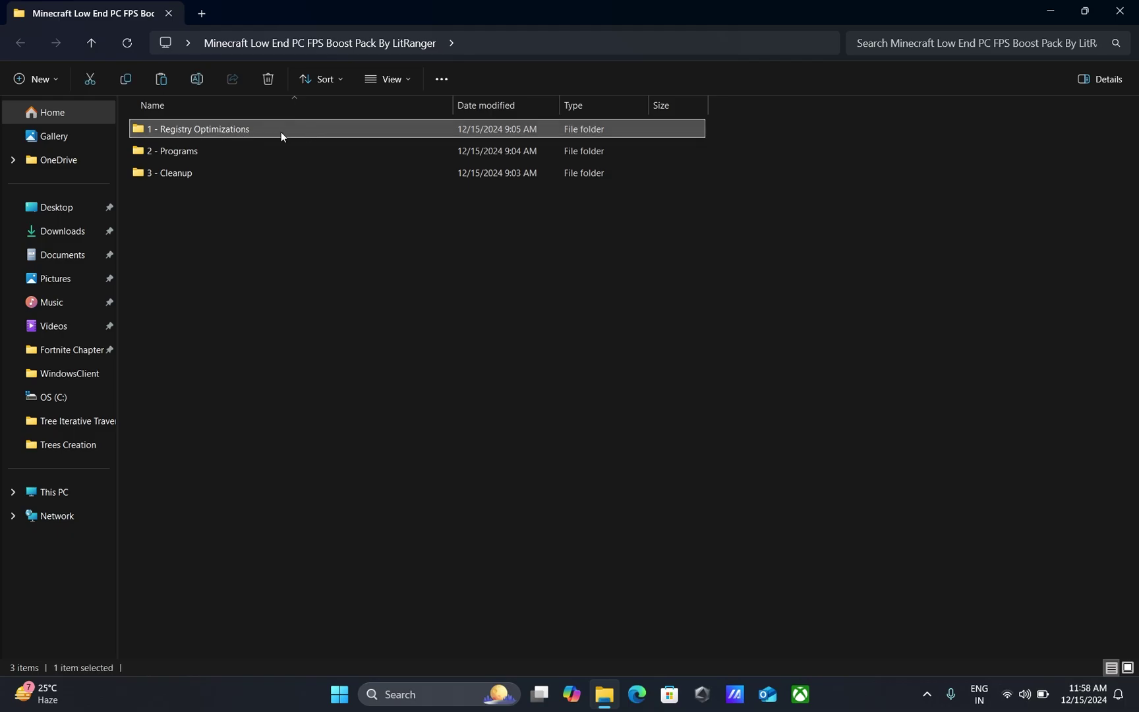
double_click(287, 129)
drag(527, 372, 316, 132)
click(330, 356)
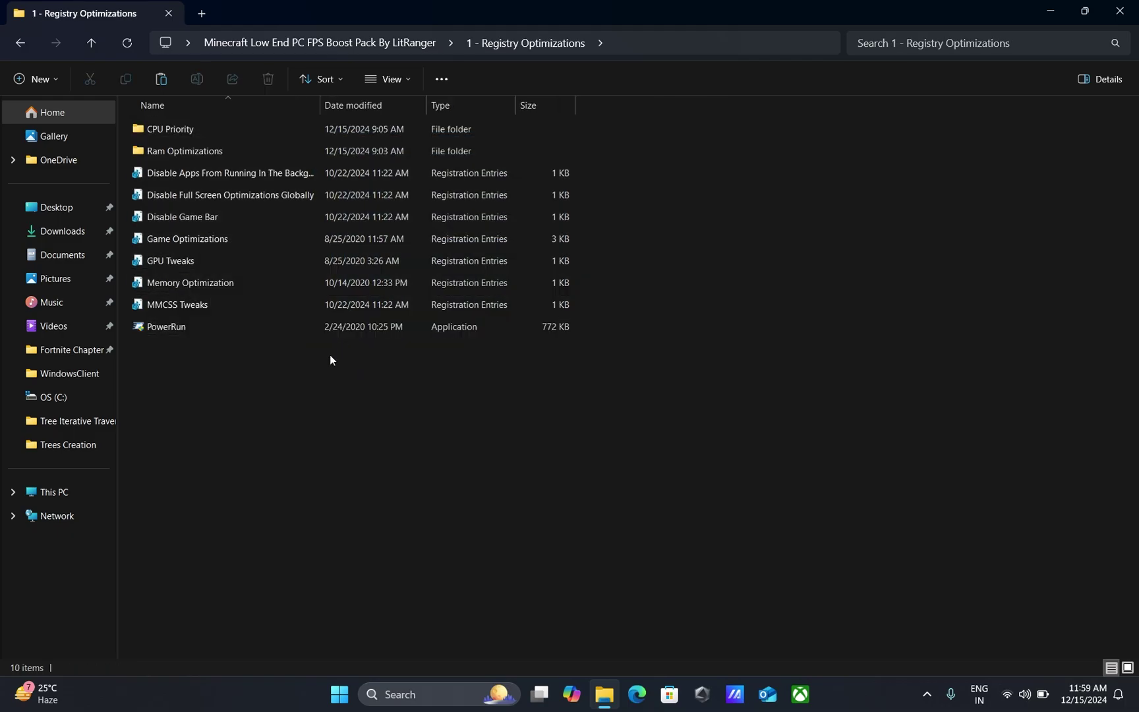
Add the Intel CPU Priority entries from the INTEL subfolder of CPU Priority to the registry.
double_click(209, 129)
click(219, 148)
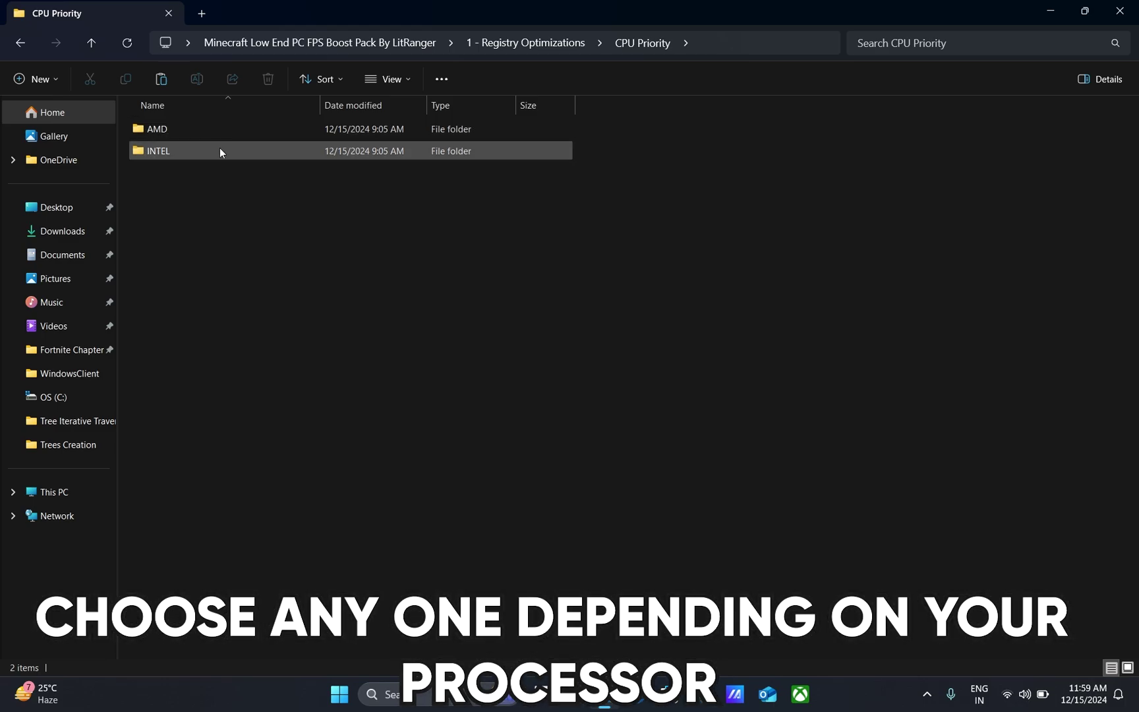
double_click(199, 151)
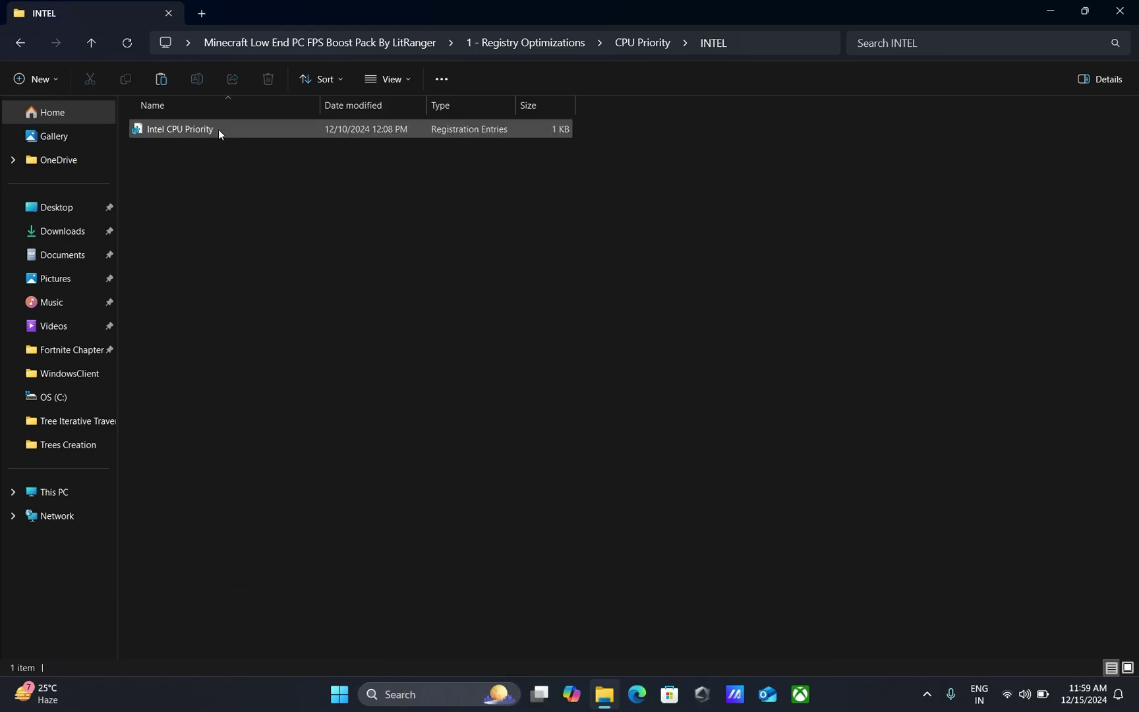
double_click(218, 129)
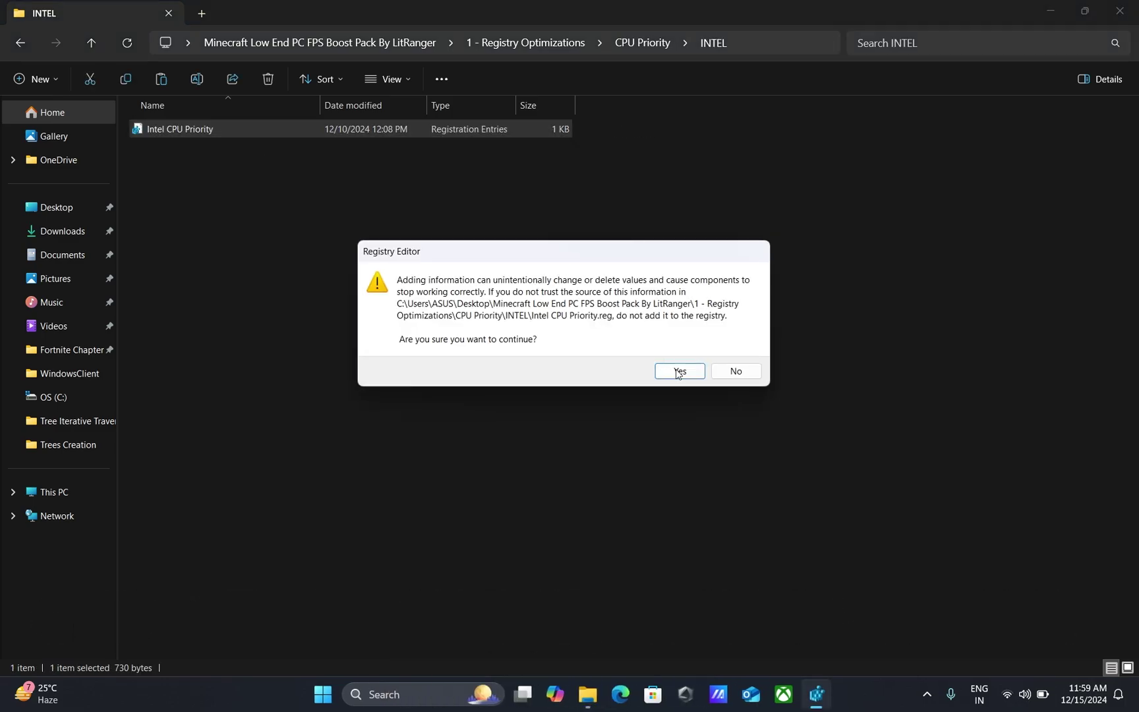
click(678, 372)
click(735, 354)
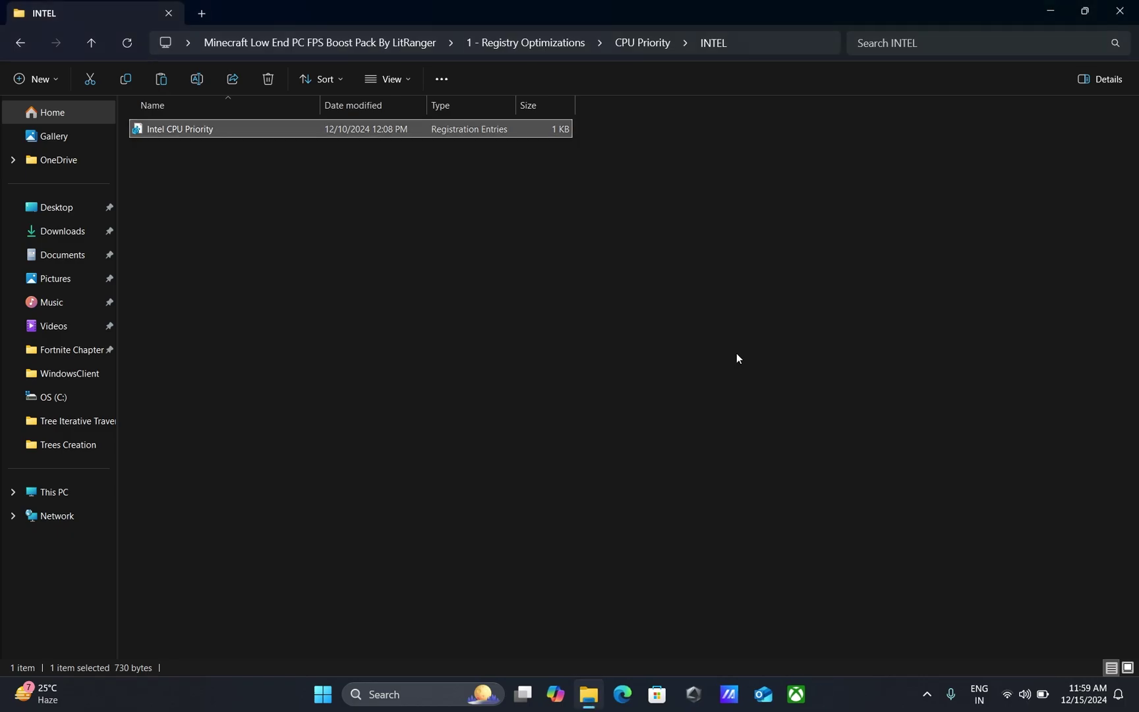
Add the 16GB Ram entries from the Ram Optimizations folder to the registry.
click(21, 42)
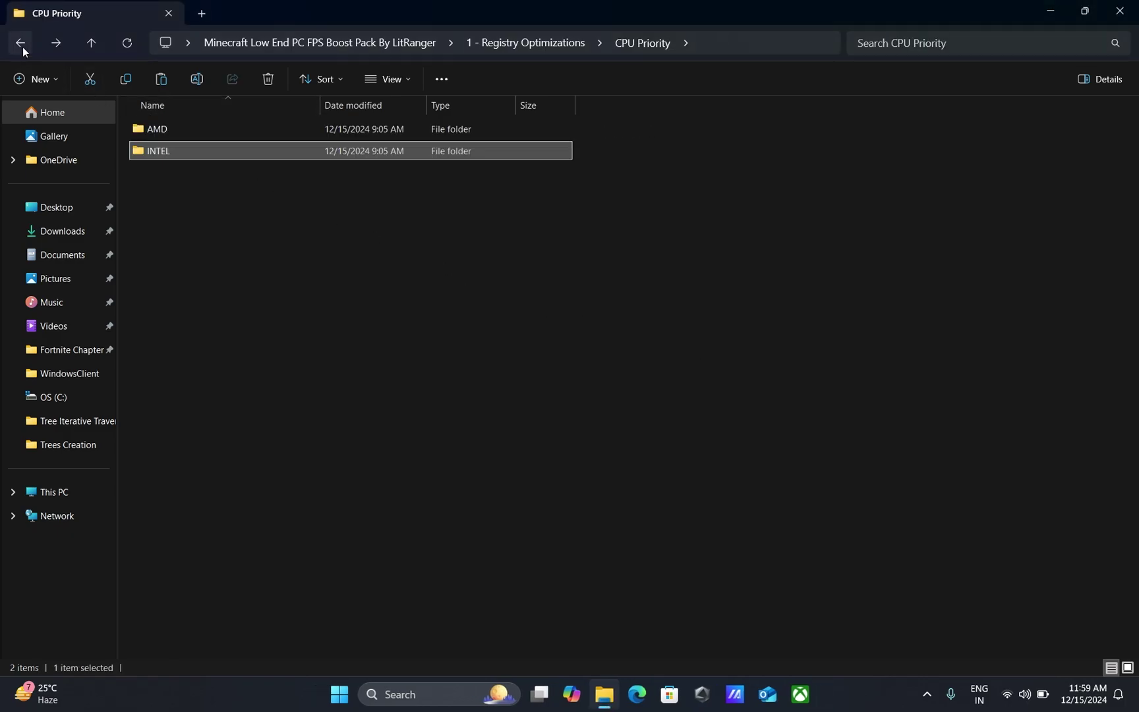
click(22, 44)
double_click(182, 147)
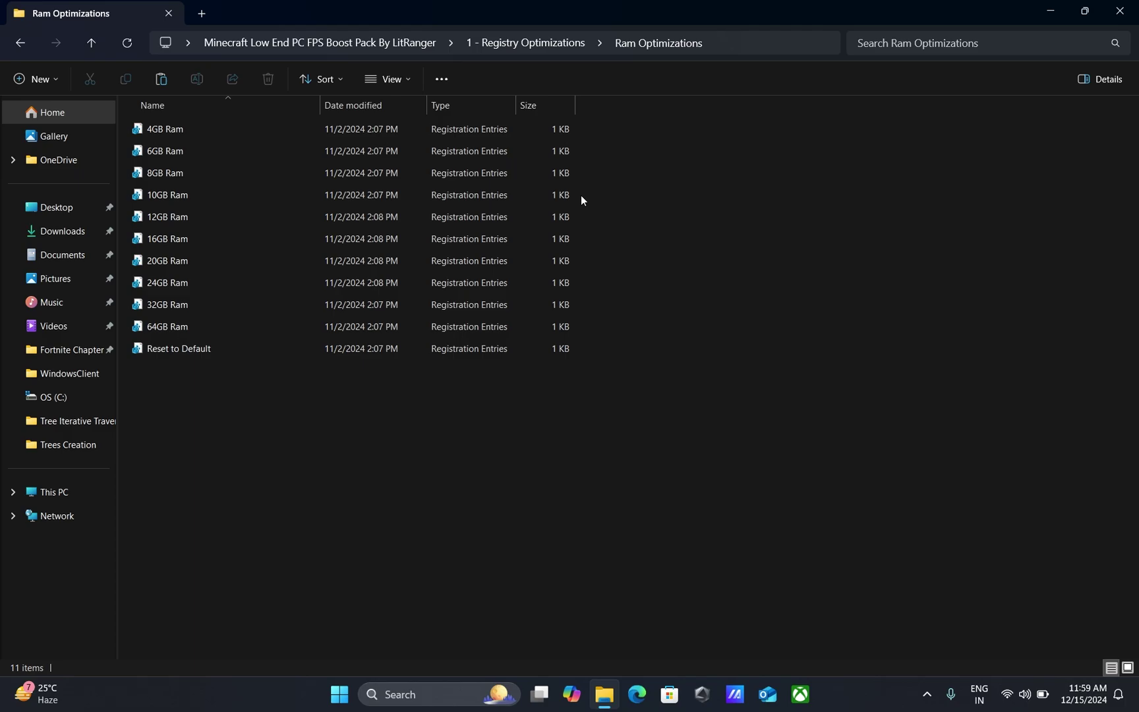
drag(705, 127, 421, 335)
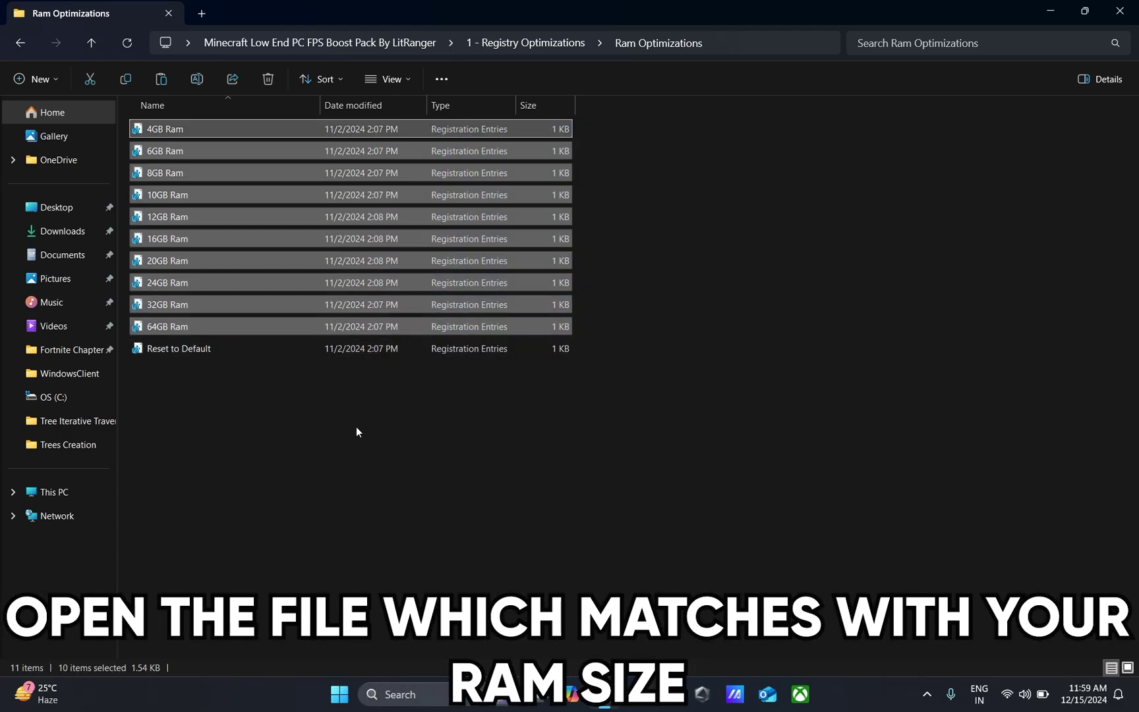
click(323, 413)
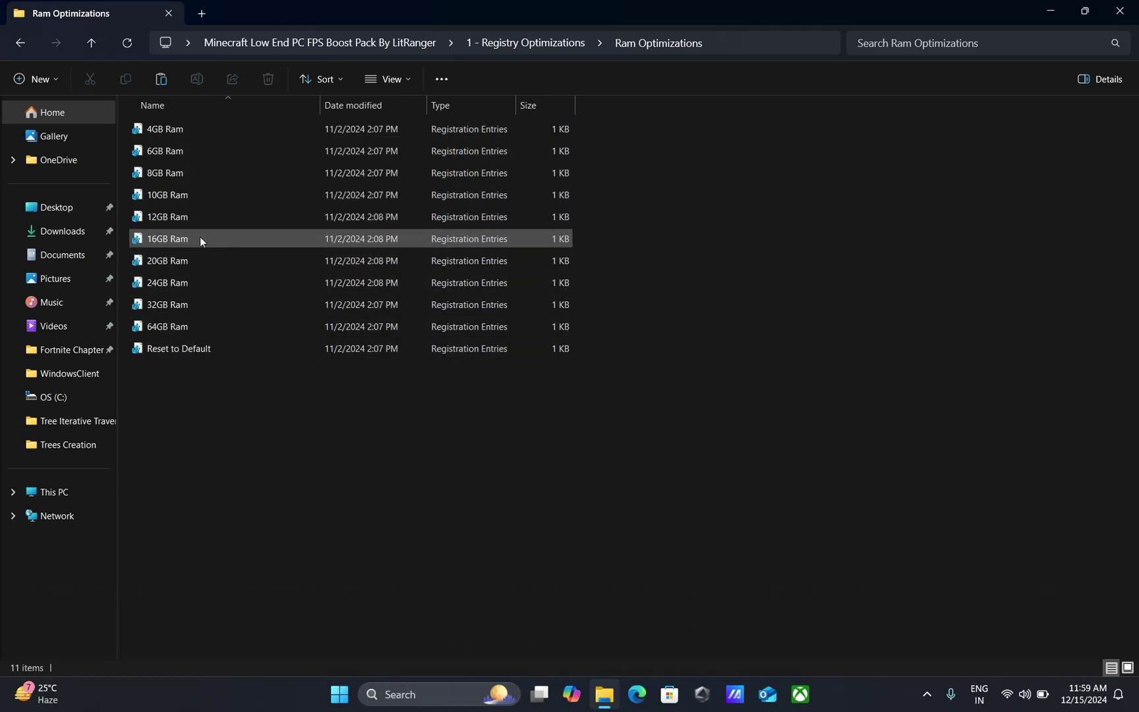
click(217, 243)
double_click(221, 241)
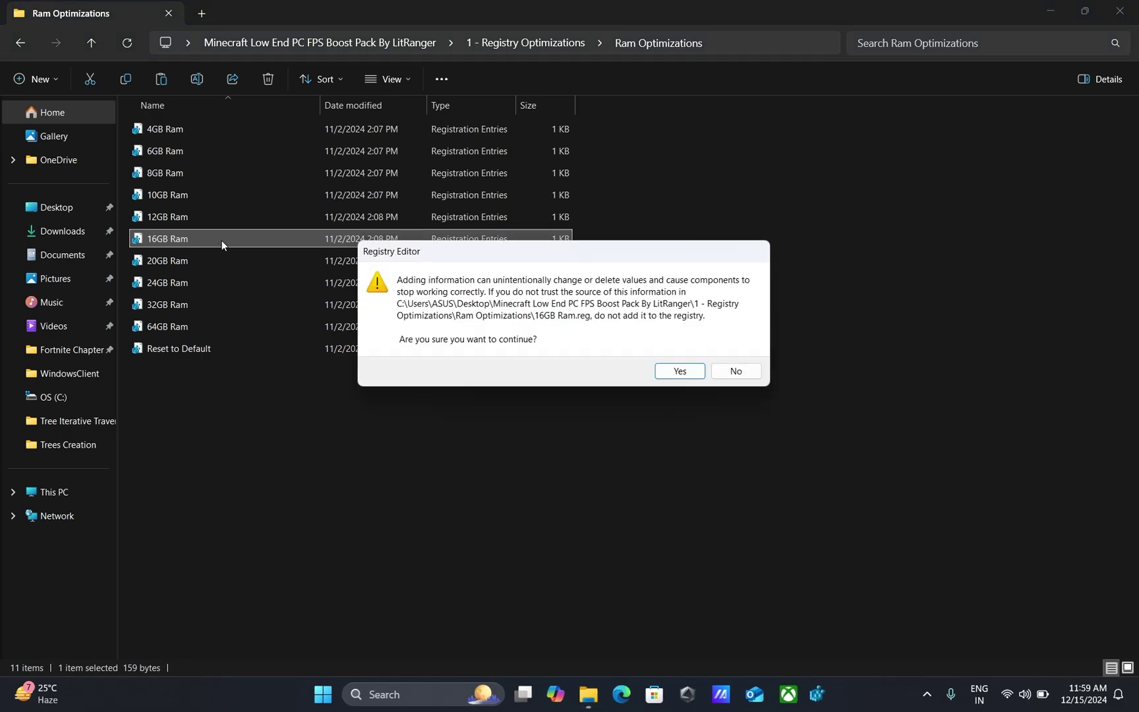
click(671, 371)
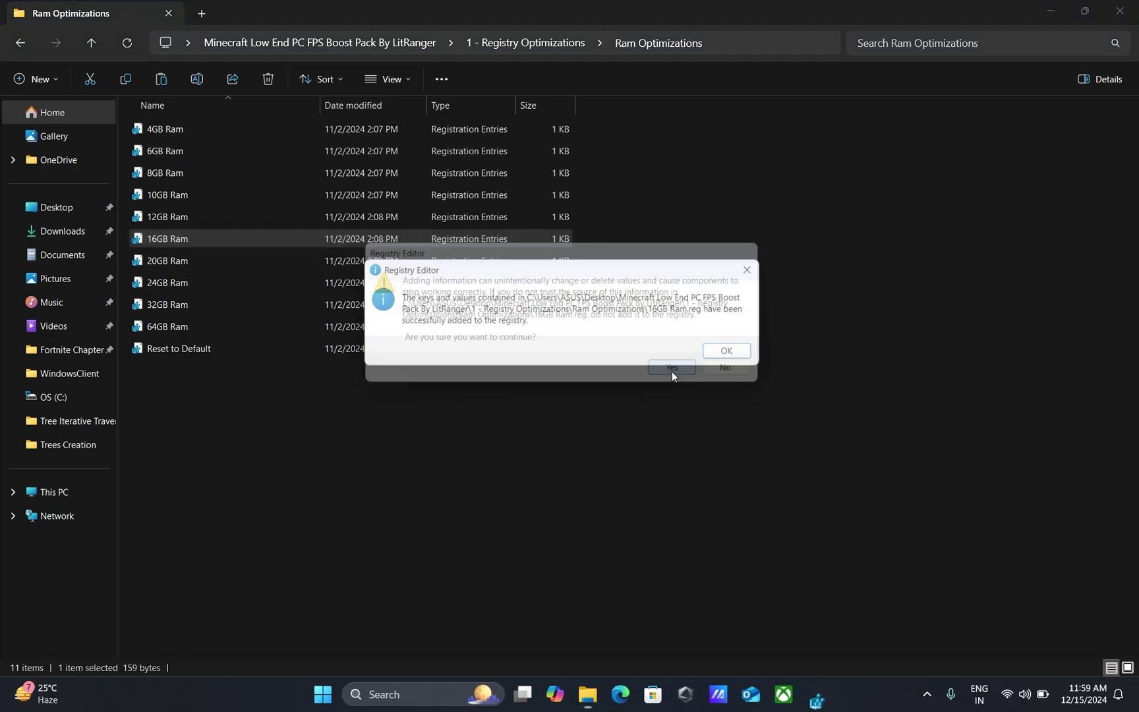
click(733, 354)
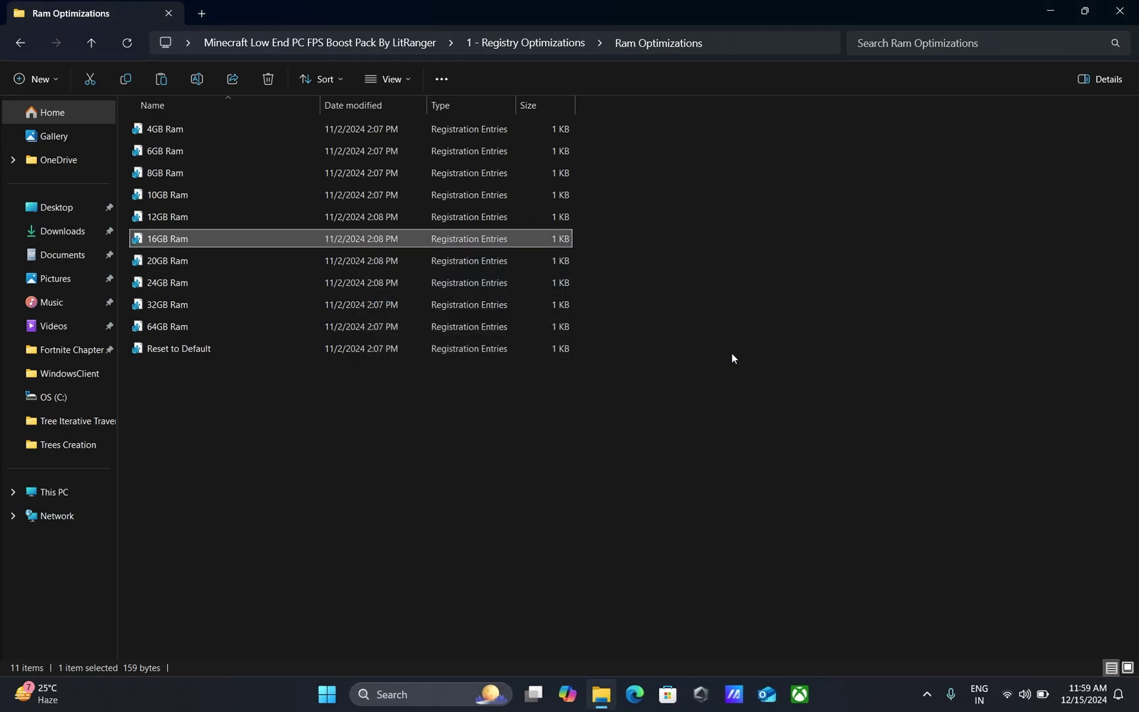
Return to 1 - Registry Optimizations and add the Disable Apps From Running In The Background entries to the registry.
click(21, 43)
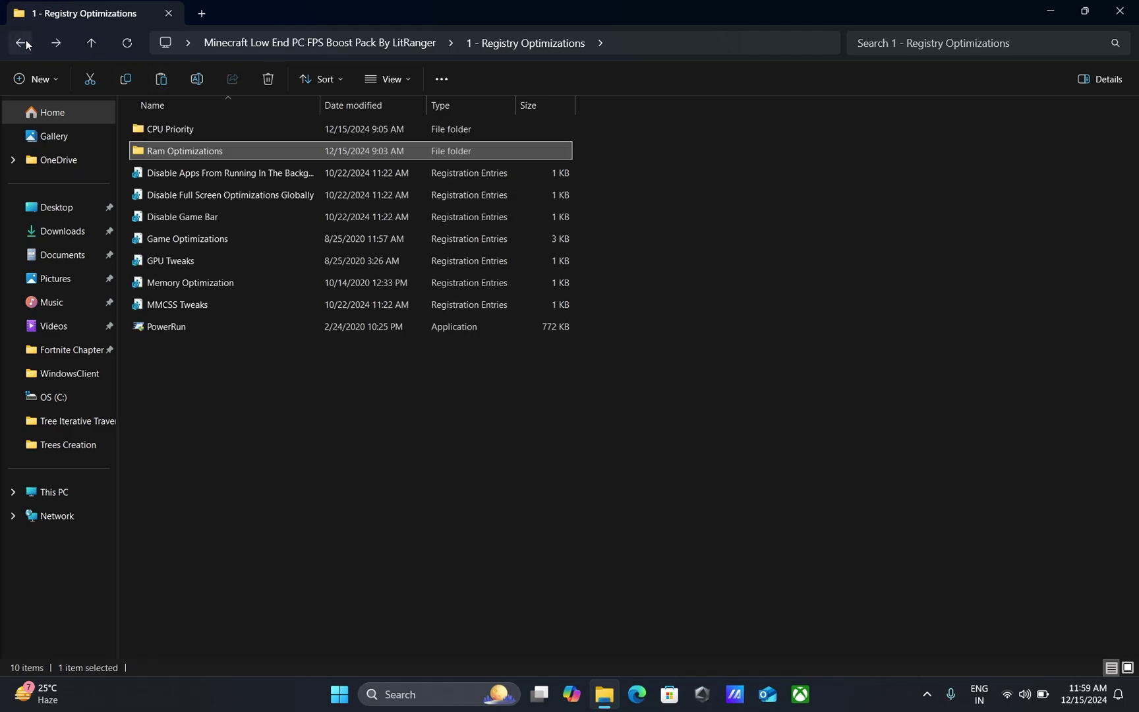
drag(633, 163, 143, 310)
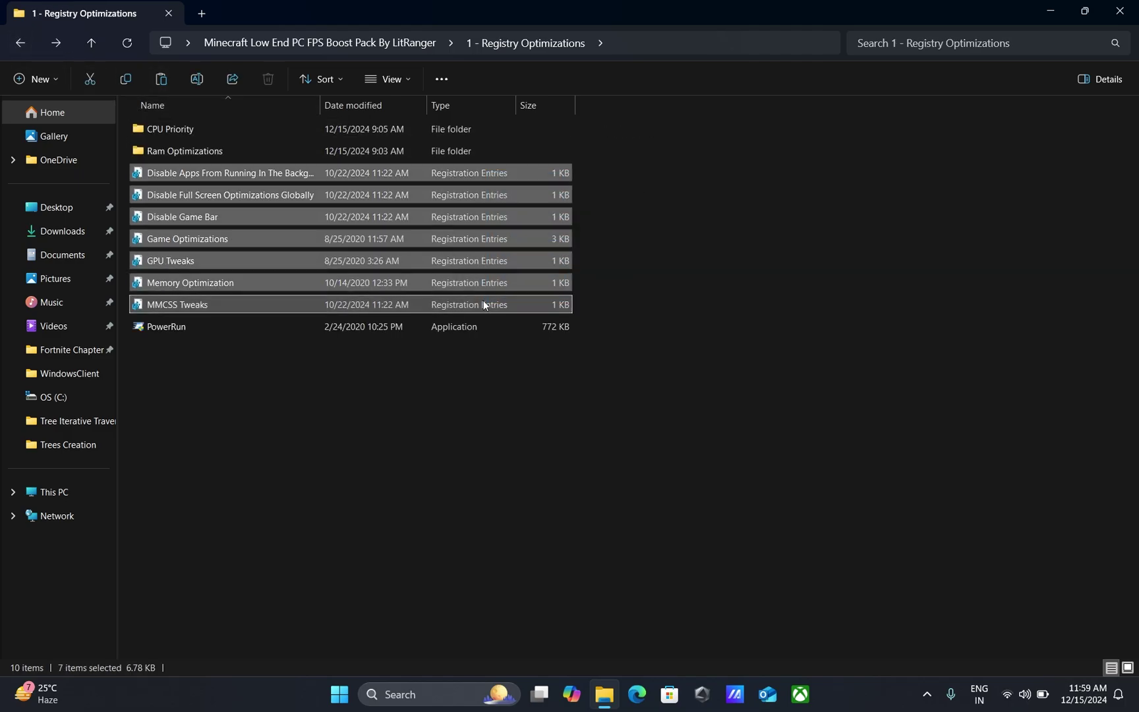
click(461, 341)
double_click(262, 170)
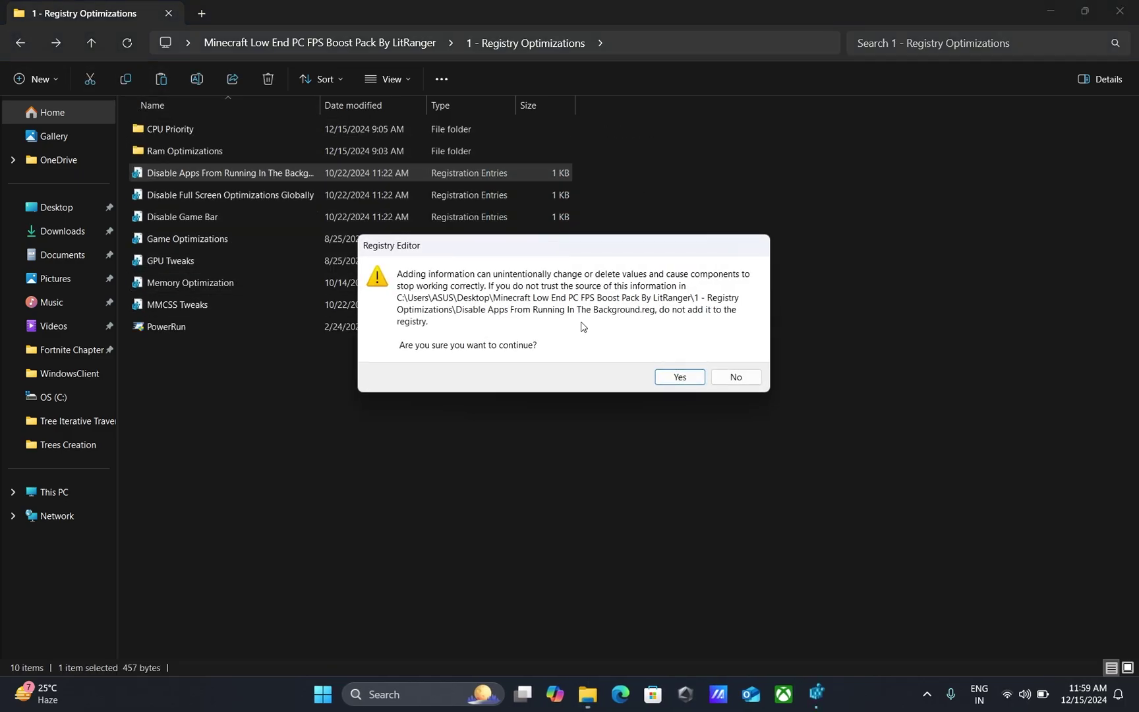
click(686, 377)
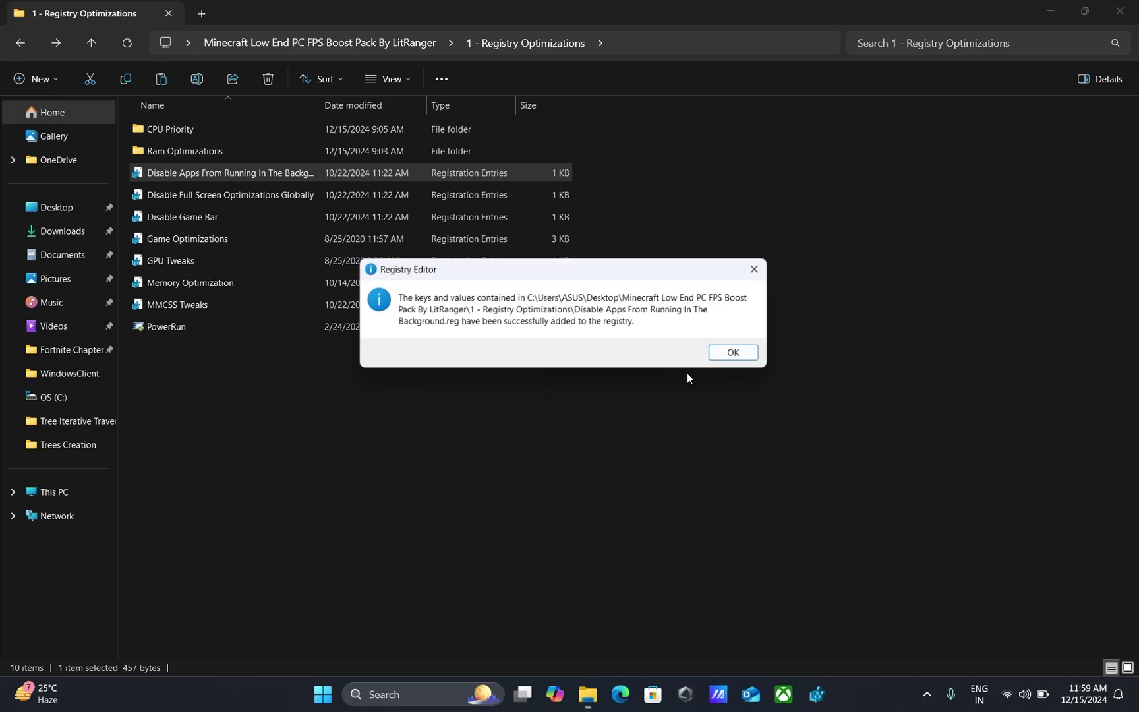
click(726, 356)
Add the Disable Full Screen Optimizations Globally and Disable Game Bar entries to the registry.
double_click(272, 193)
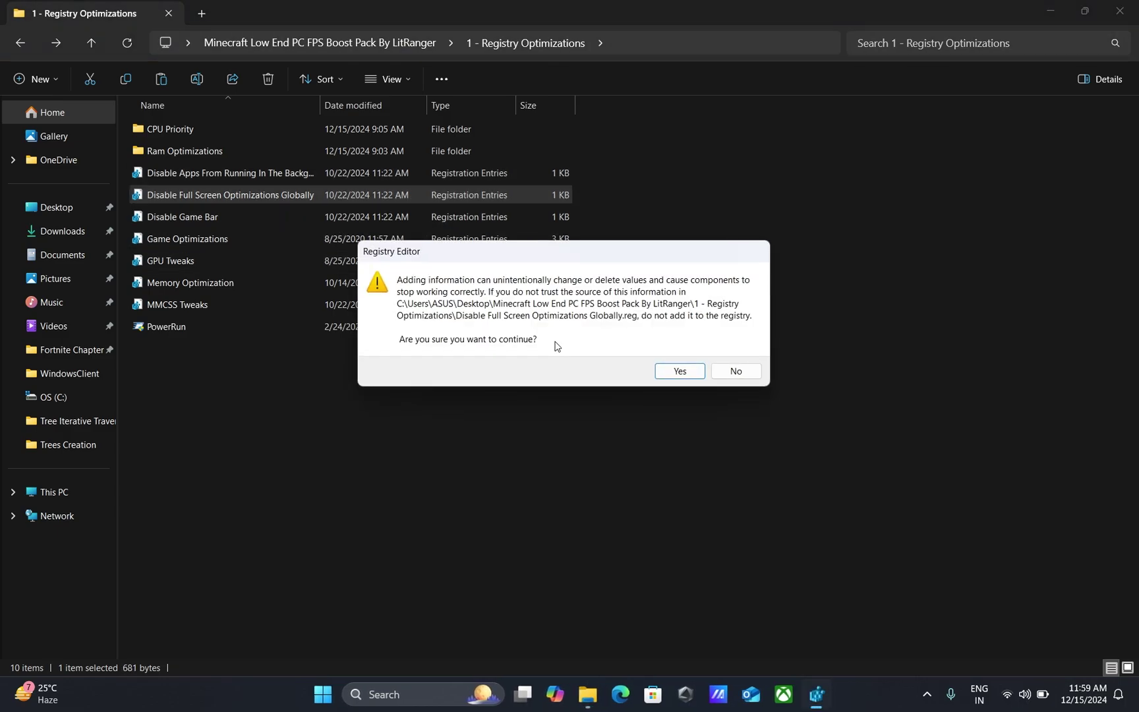
click(675, 370)
click(728, 352)
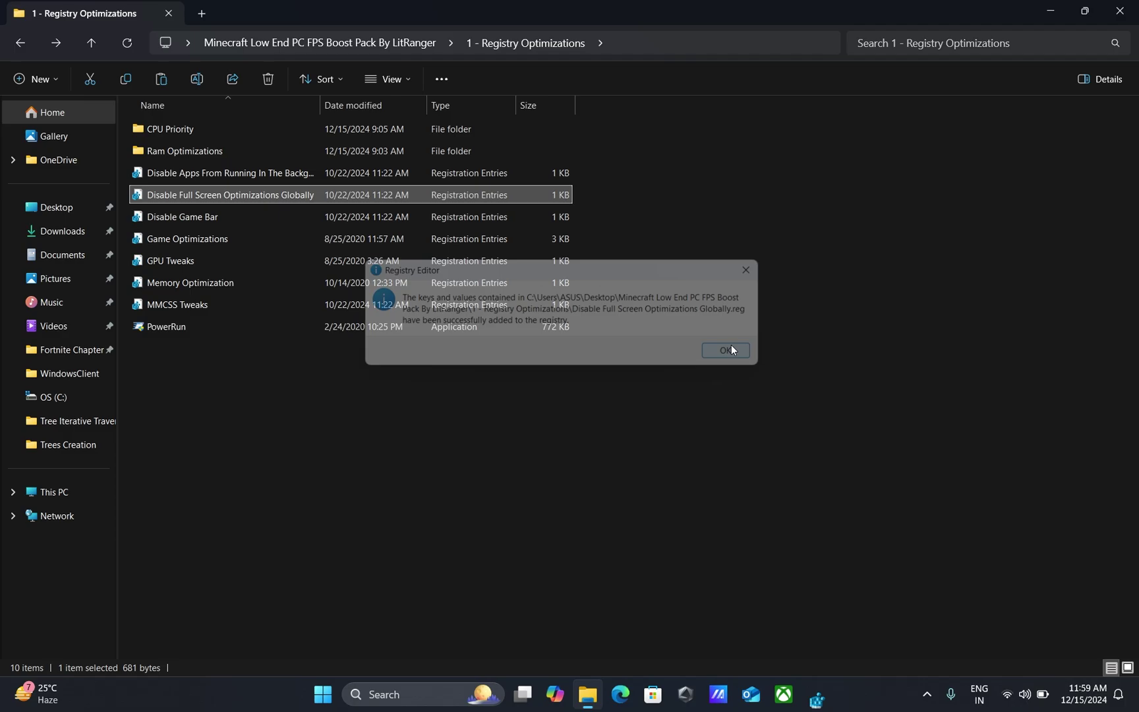
double_click(251, 216)
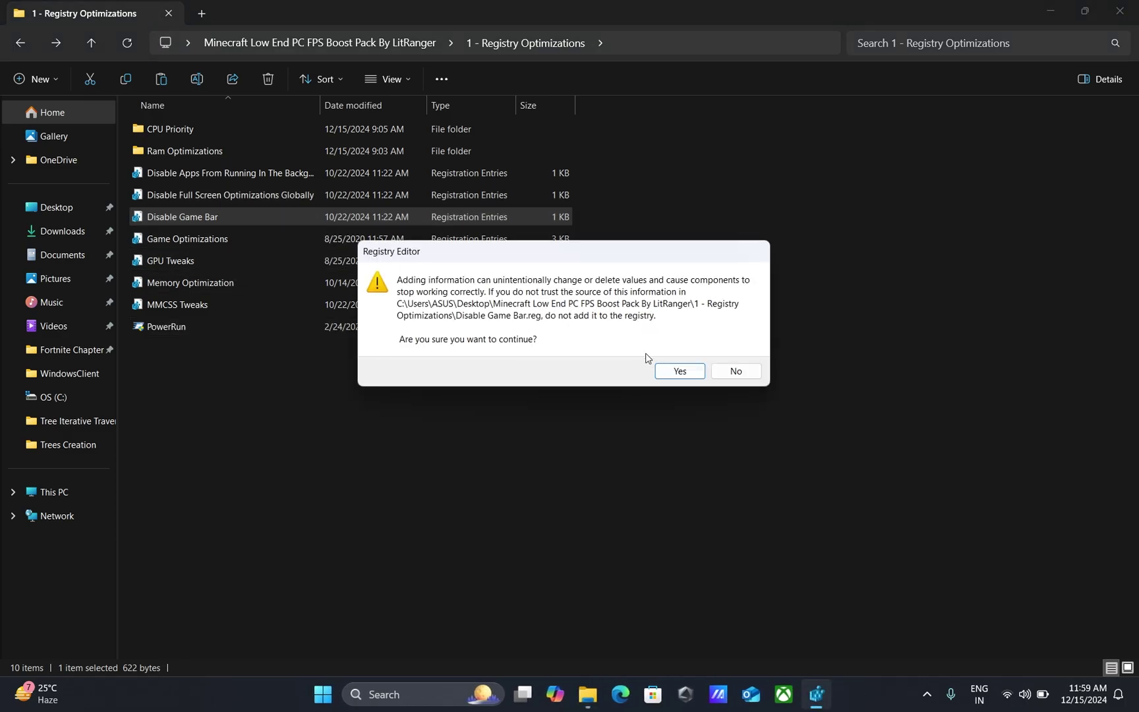
click(682, 370)
click(725, 354)
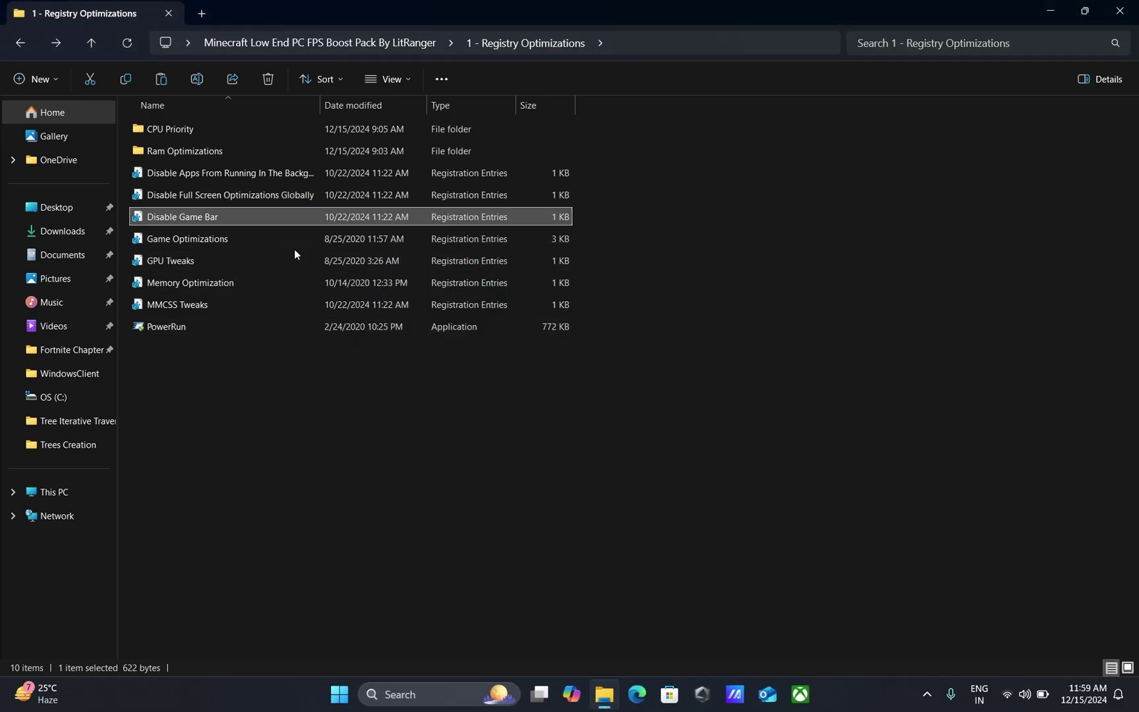
Add the Game Optimizations and GPU Tweaks entries to the registry.
double_click(275, 241)
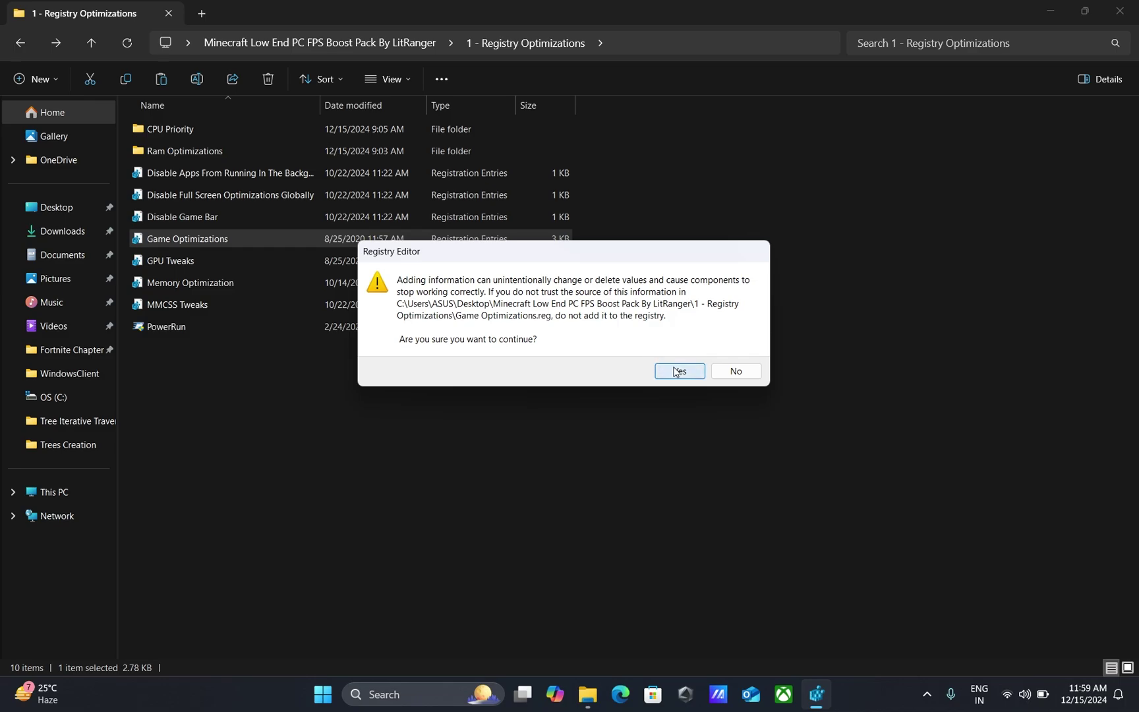
click(677, 370)
click(736, 354)
double_click(299, 267)
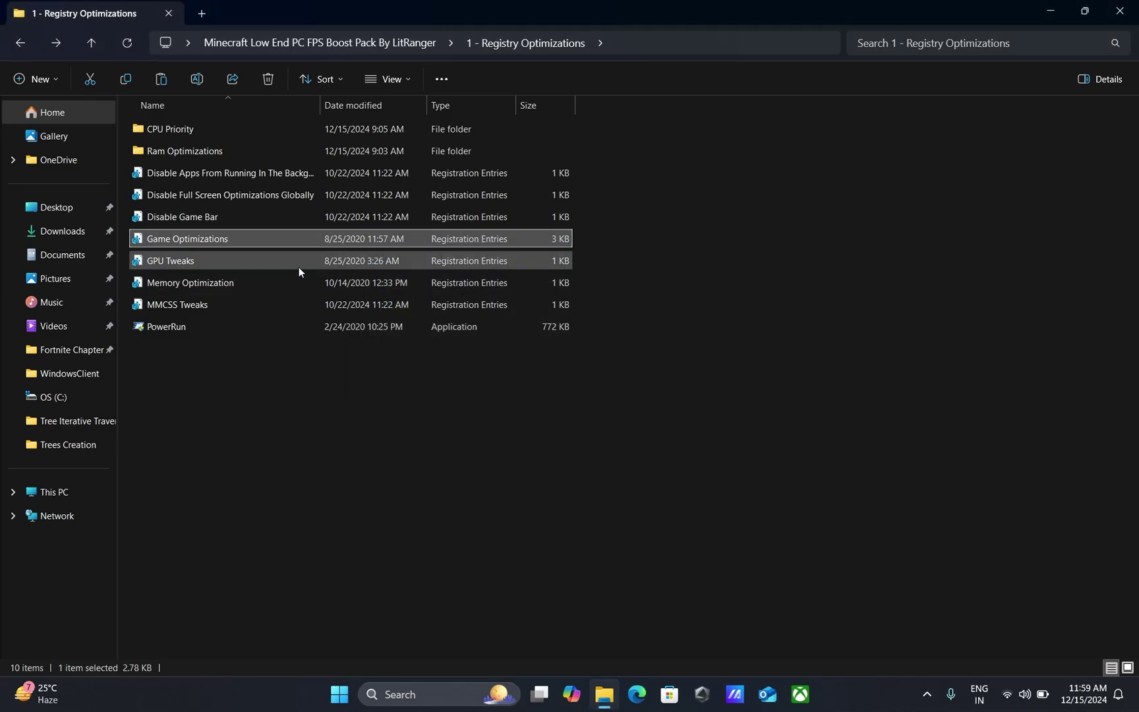
click(676, 371)
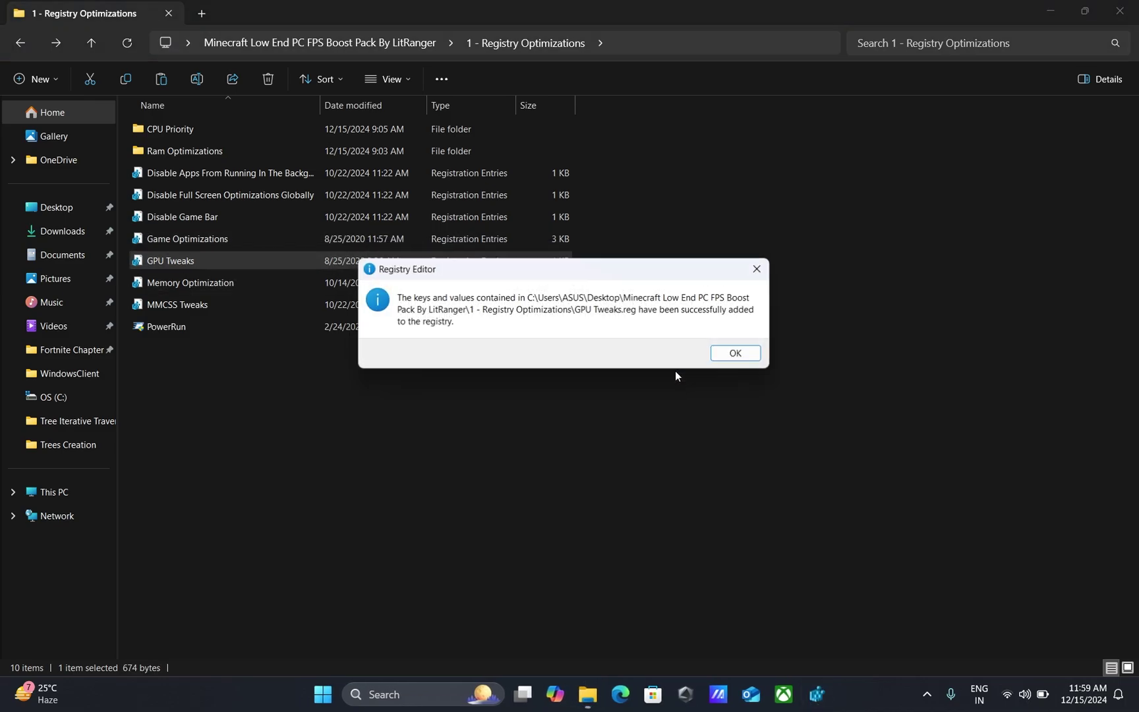
click(719, 359)
Add the Memory Optimization and MMCSS Tweaks entries to the registry.
double_click(300, 284)
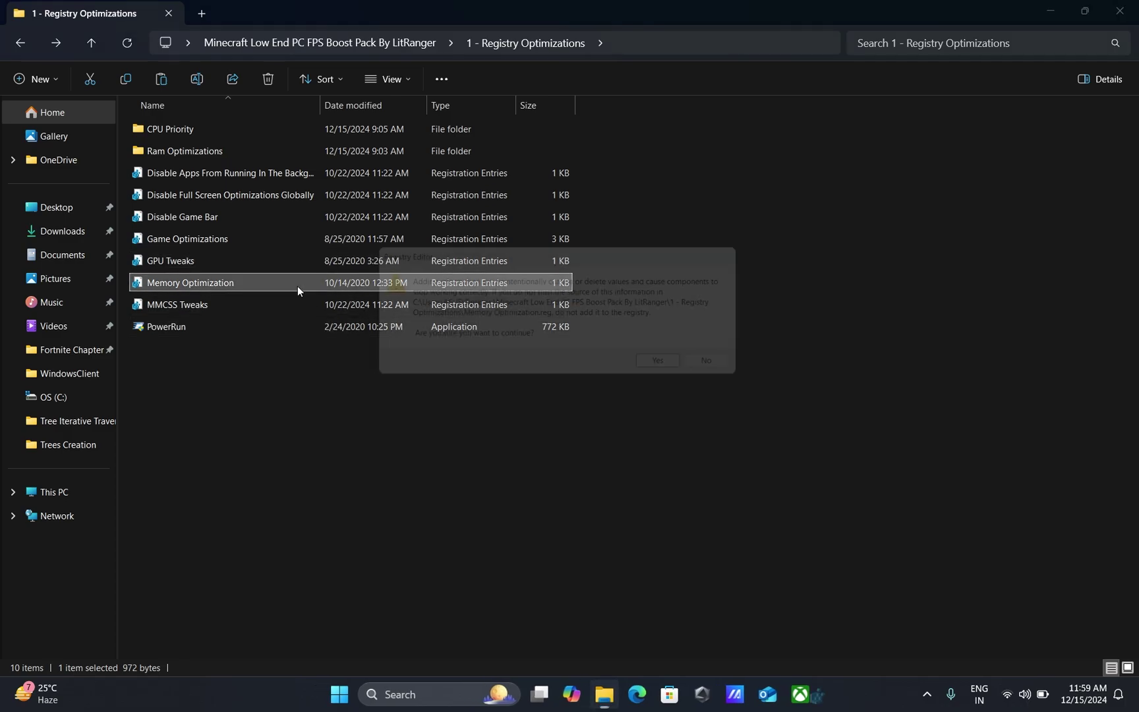
click(677, 370)
click(733, 360)
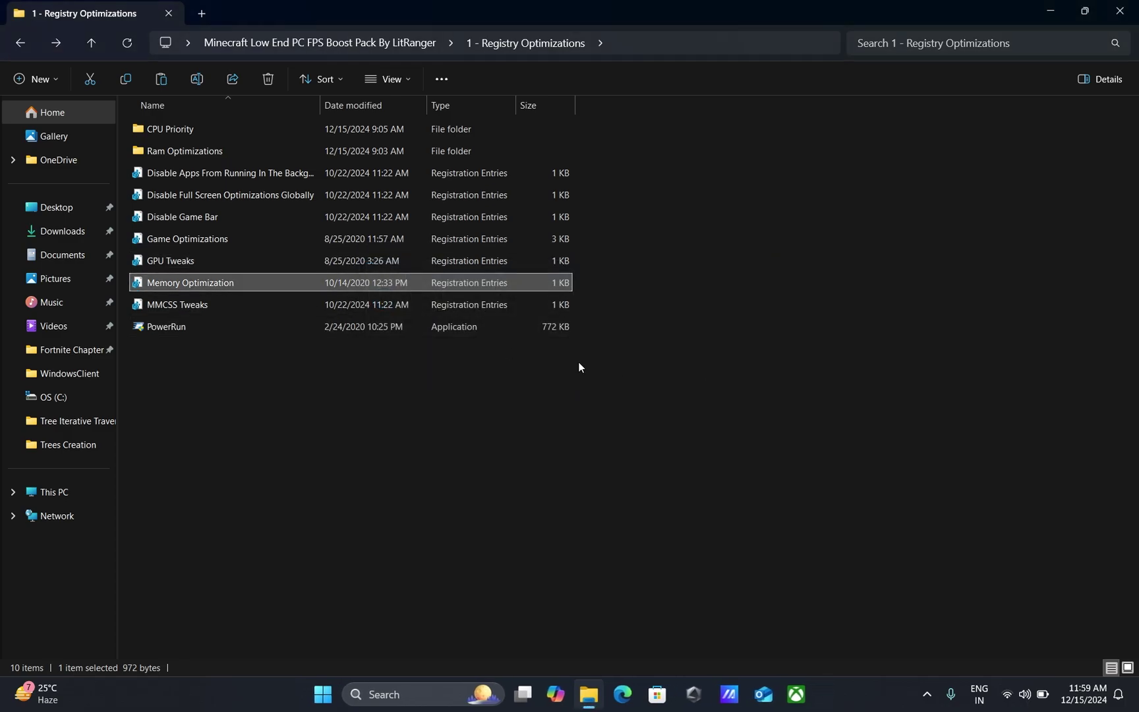
double_click(373, 310)
click(671, 372)
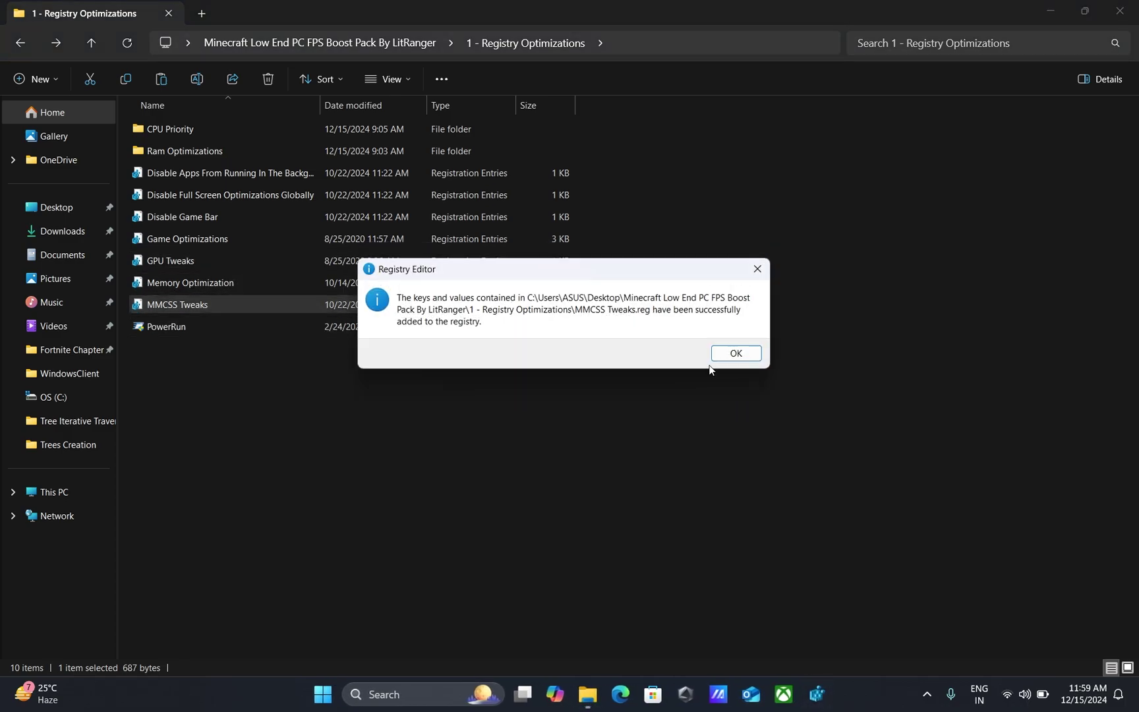
click(734, 357)
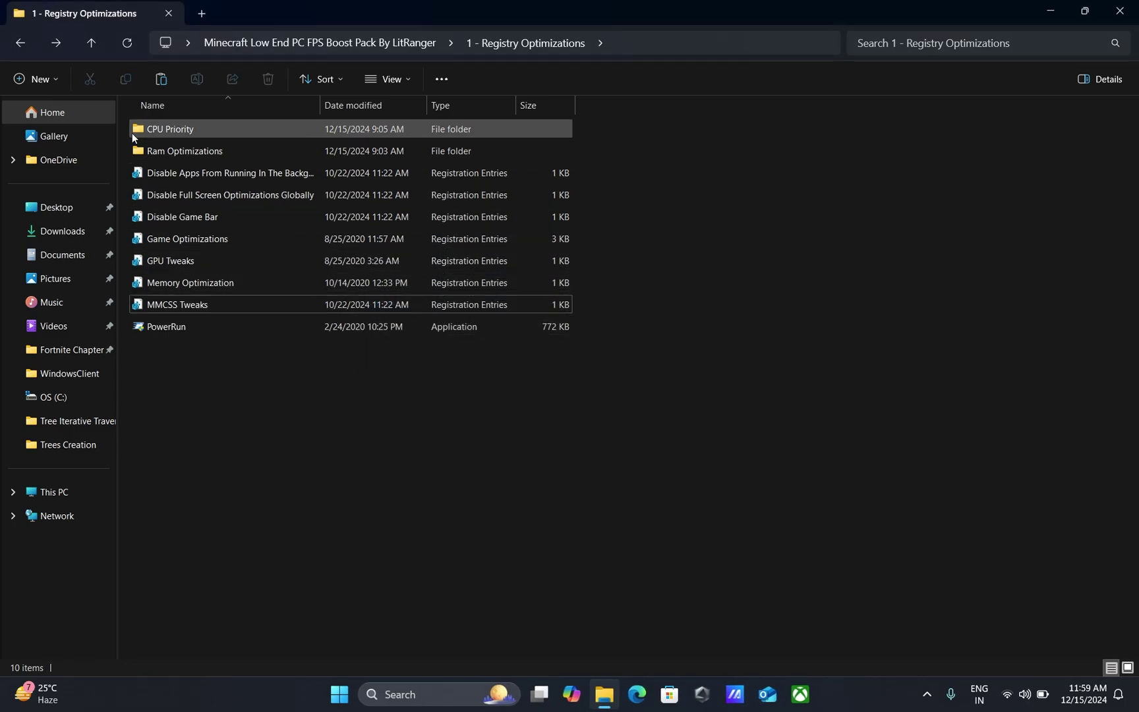
Install Mem Reduct with the default components from the Mem Reduct subfolder of 2 - Programs and launch it when setup finishes.
click(21, 44)
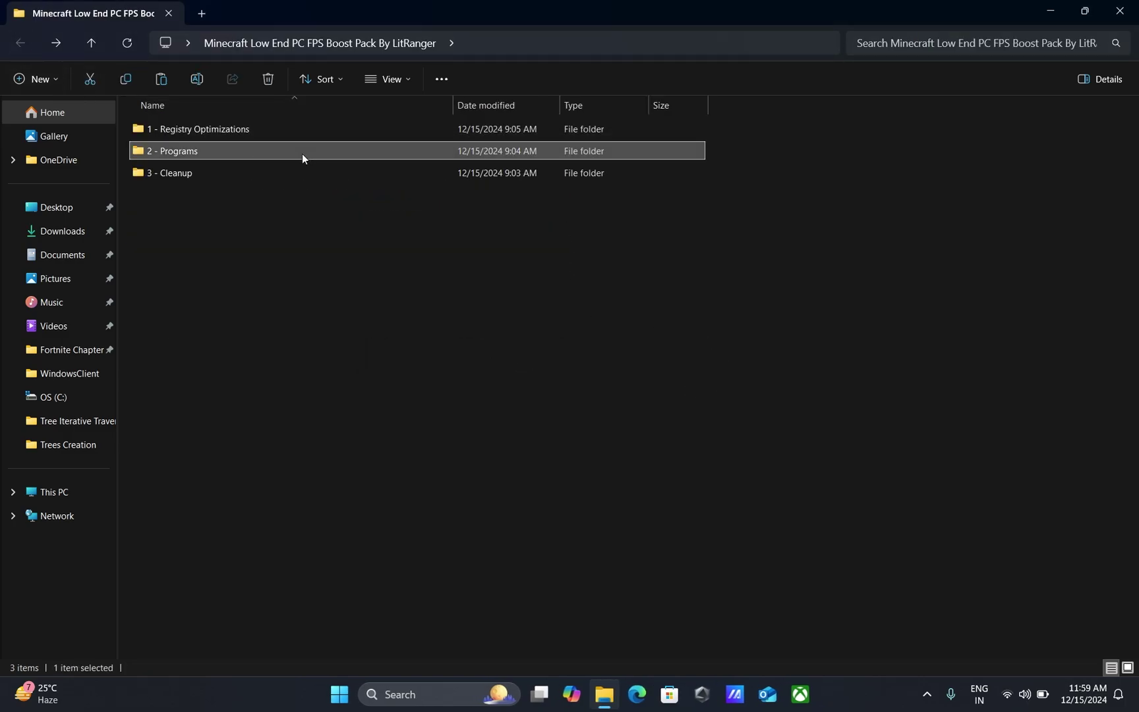
double_click(245, 150)
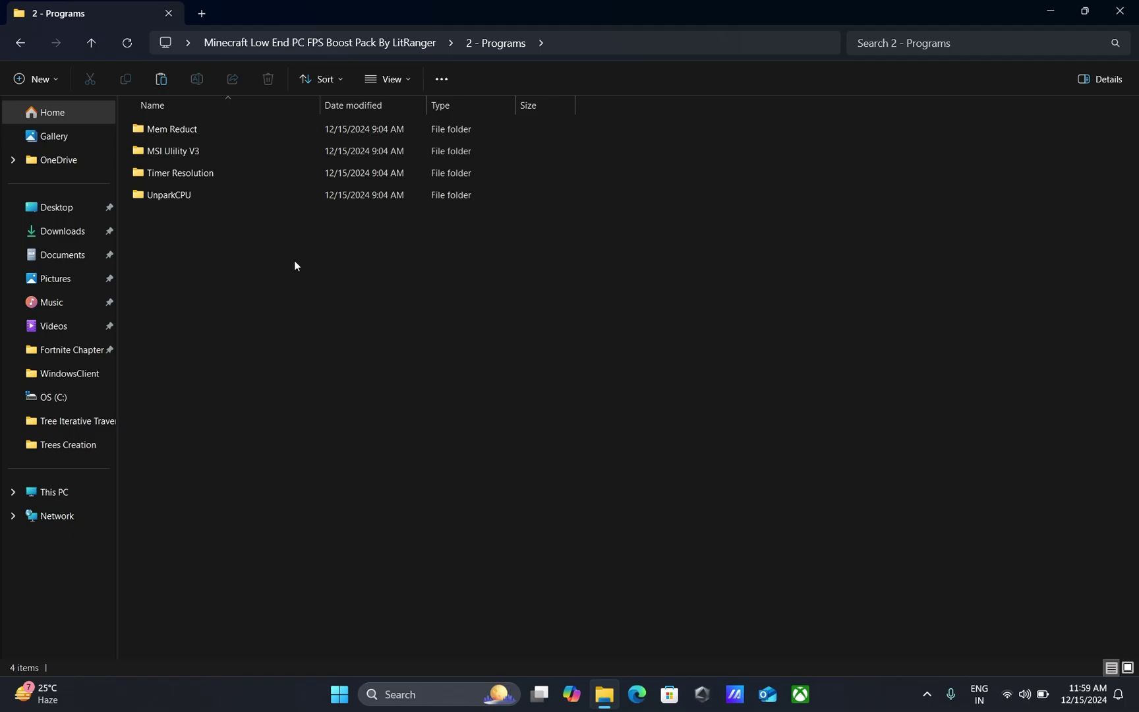
click(180, 129)
double_click(258, 128)
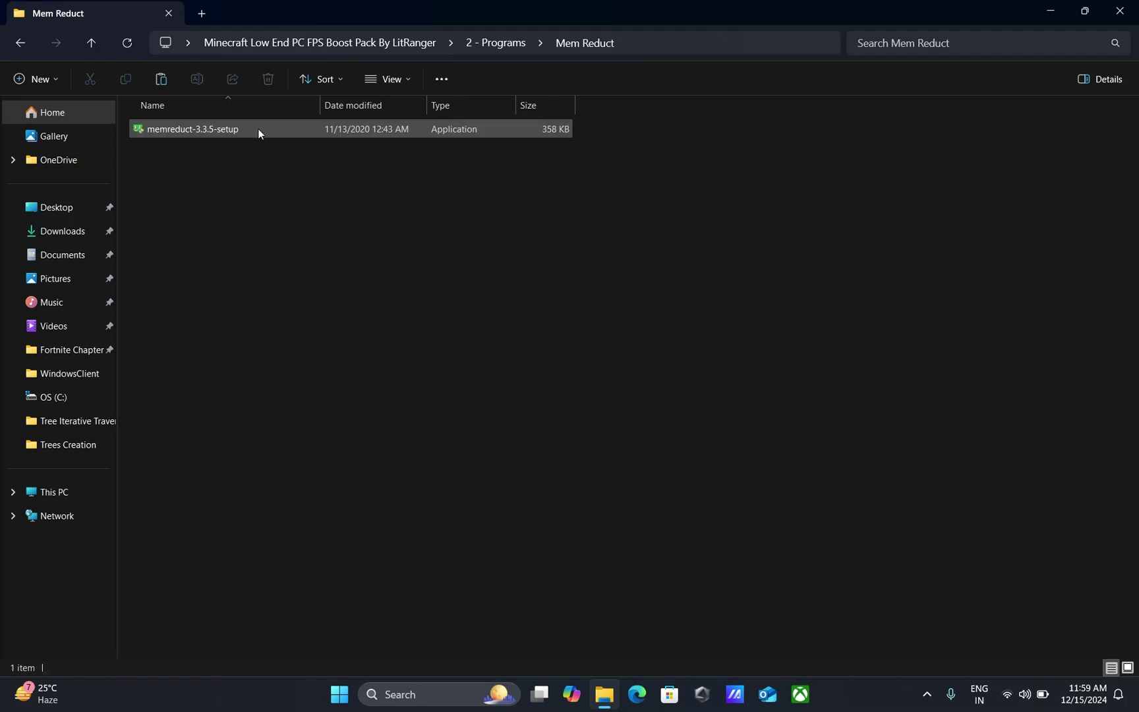
double_click(261, 131)
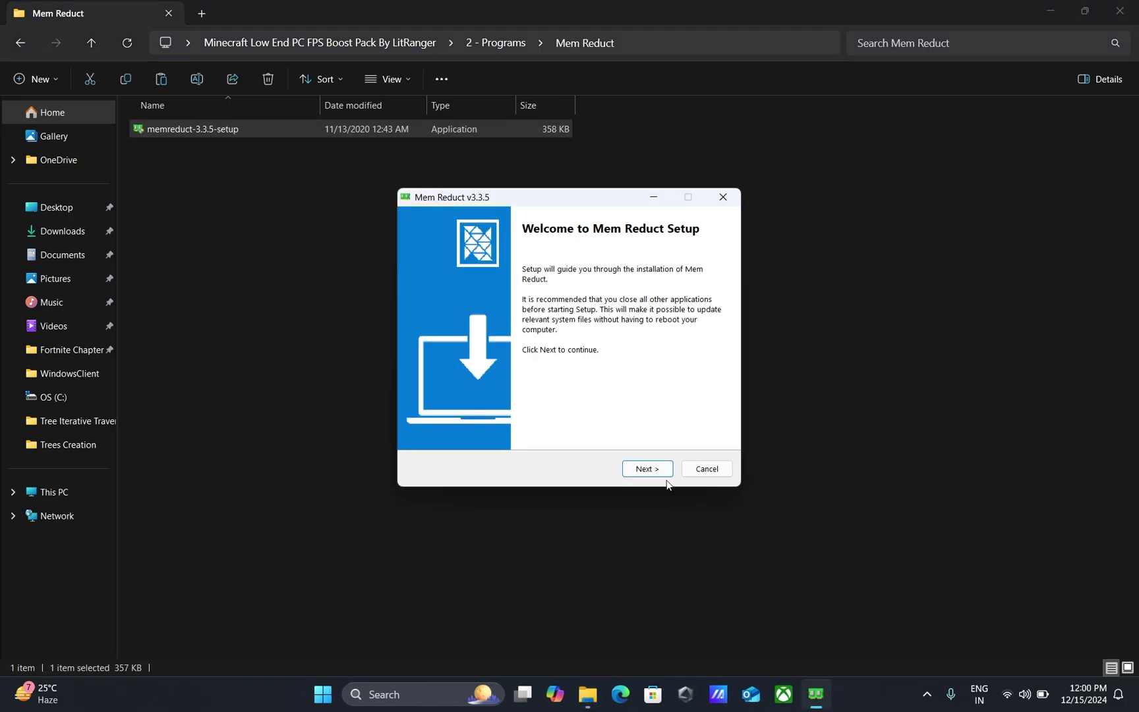
click(657, 468)
click(655, 468)
click(659, 470)
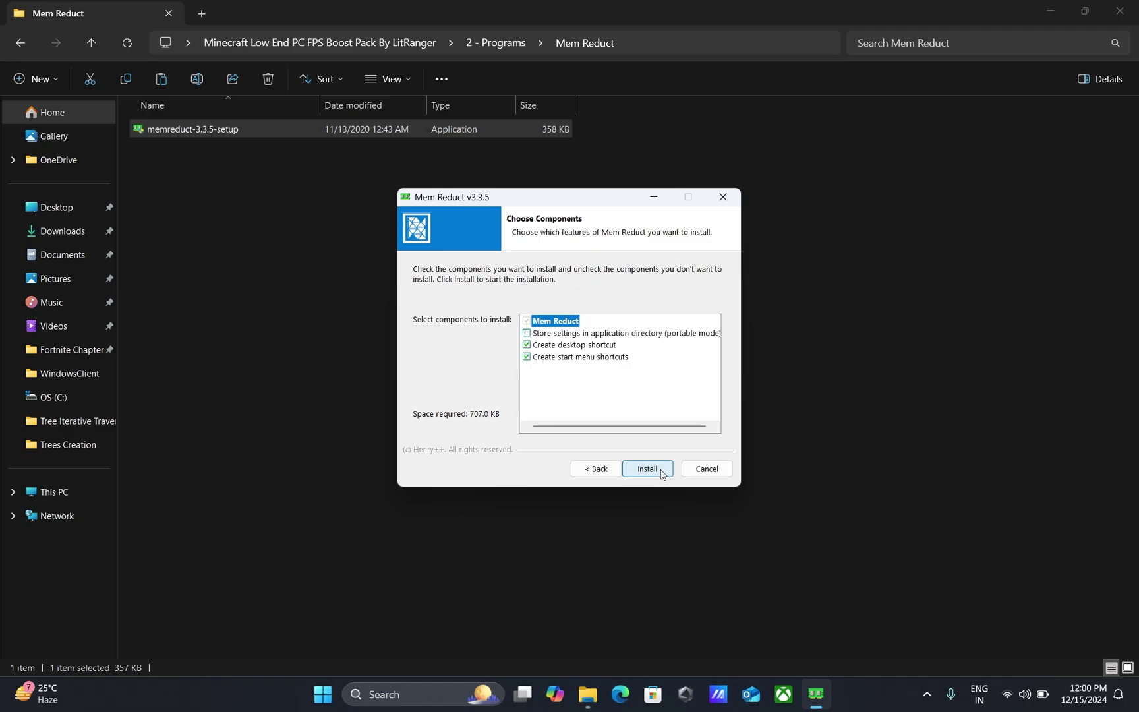
click(661, 472)
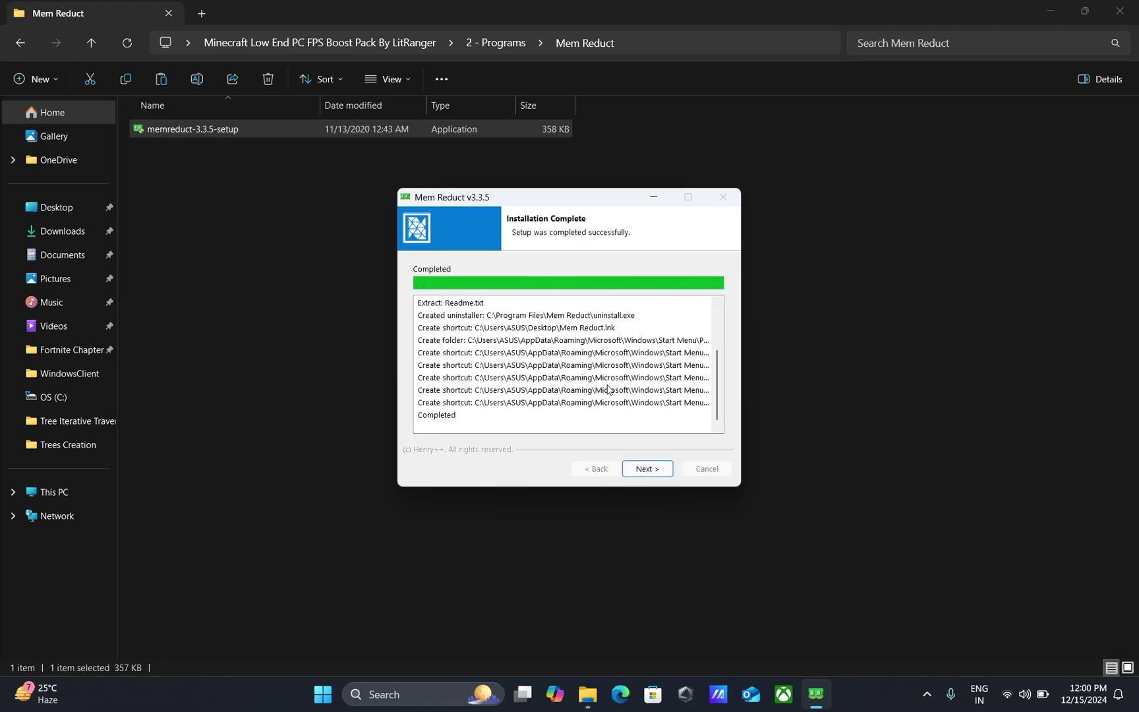
click(638, 471)
click(639, 470)
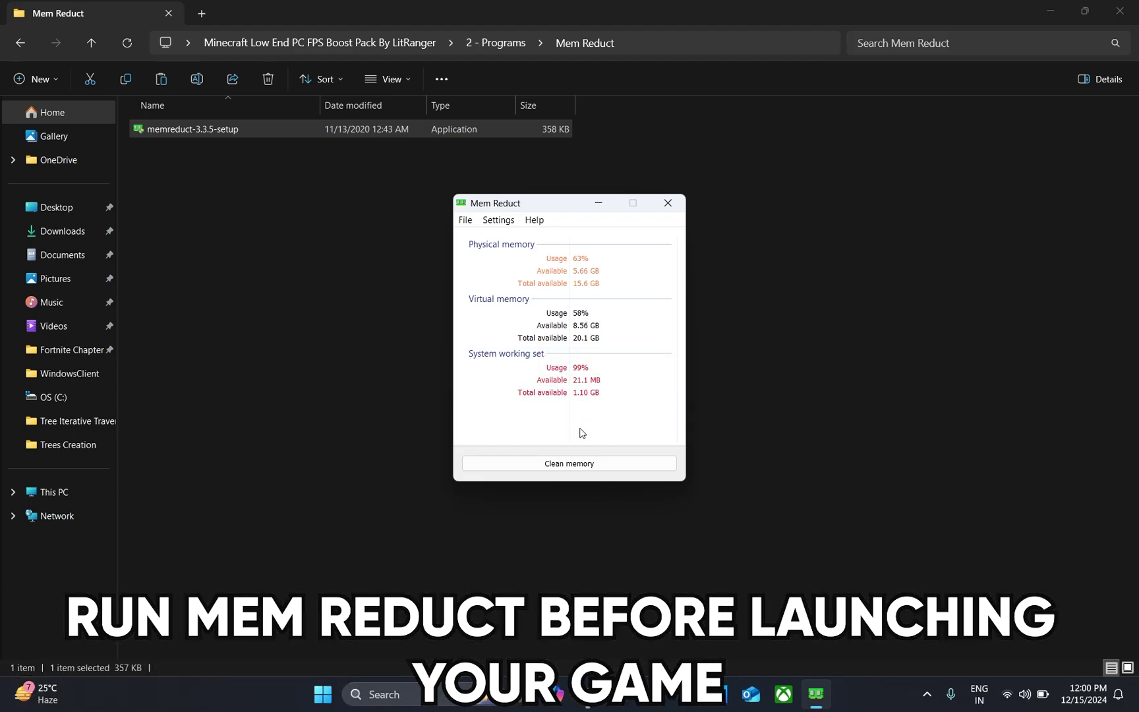
Clean the memory with Mem Reduct and minimize its window.
click(571, 465)
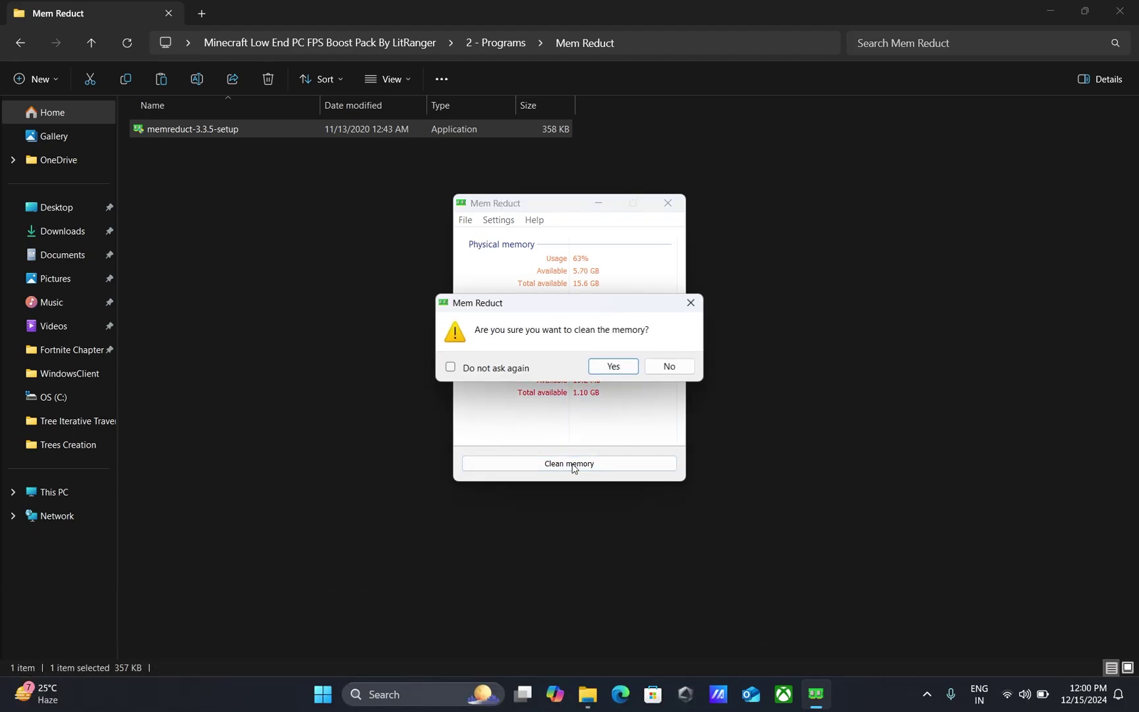
click(614, 368)
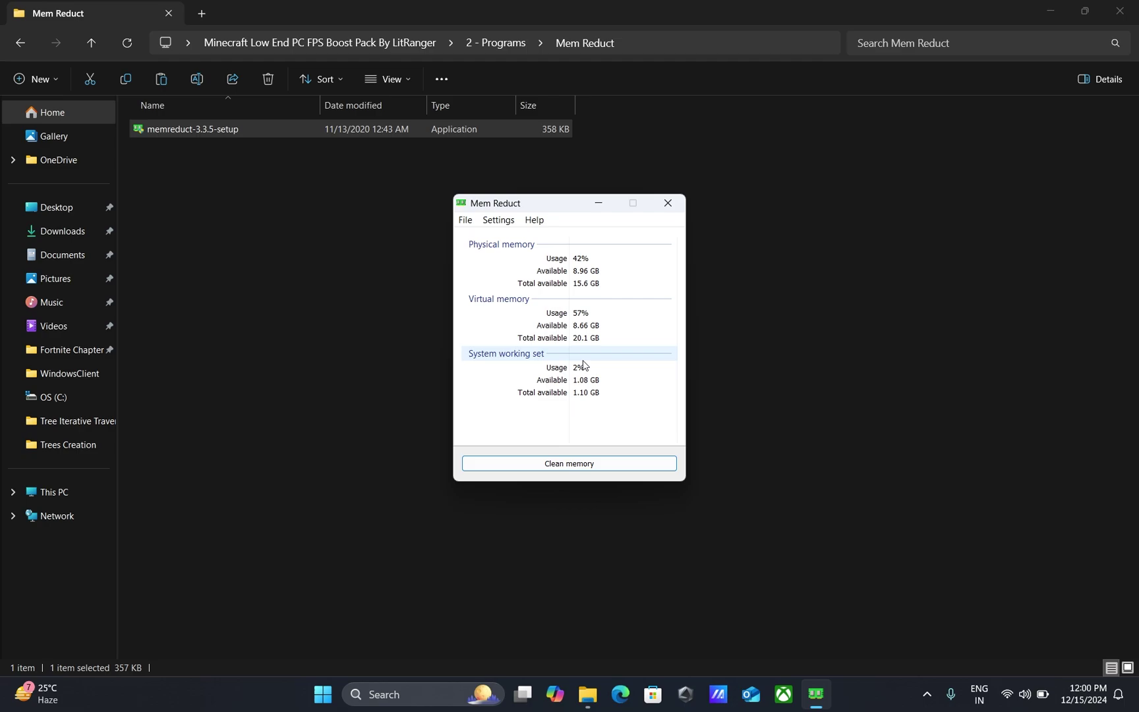
click(599, 204)
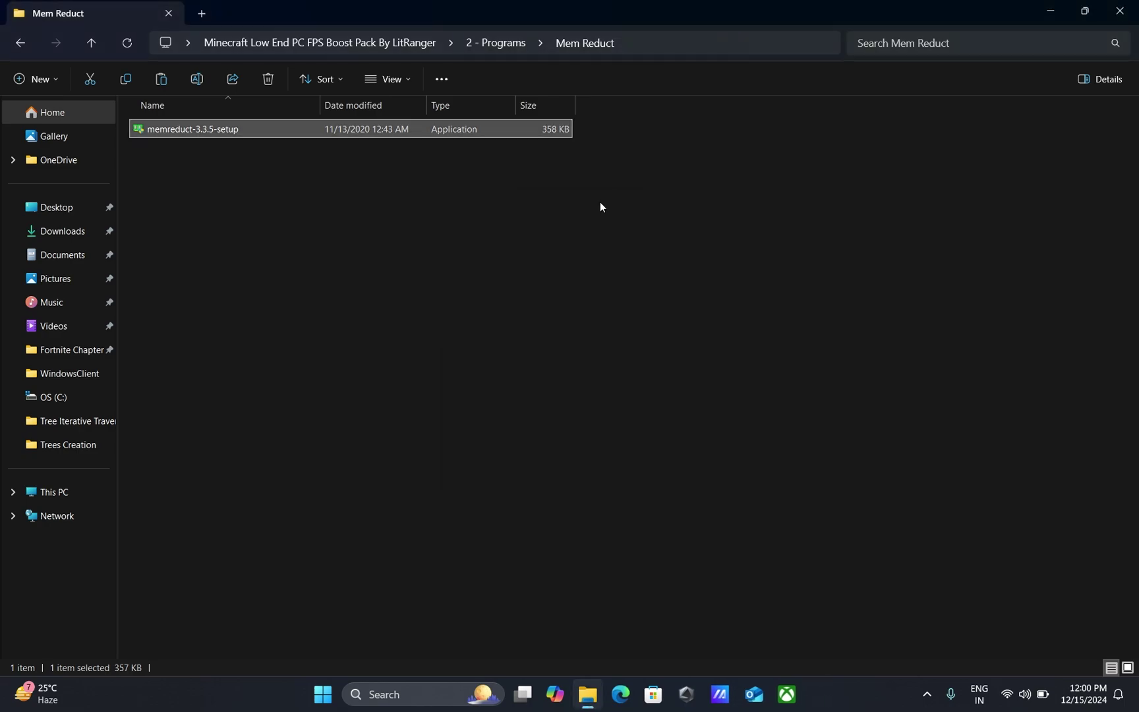
Launch the MSI_util_v3 application from the MSI Ulility V3 subfolder of 2 - Programs.
click(22, 43)
click(216, 150)
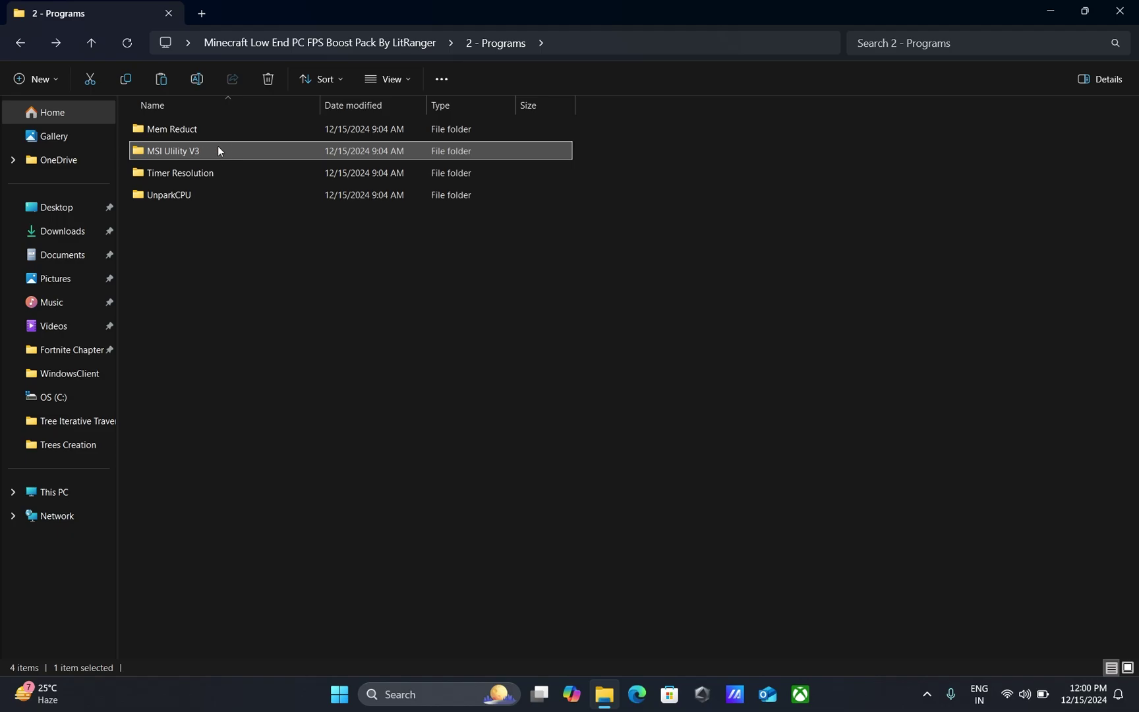
double_click(216, 150)
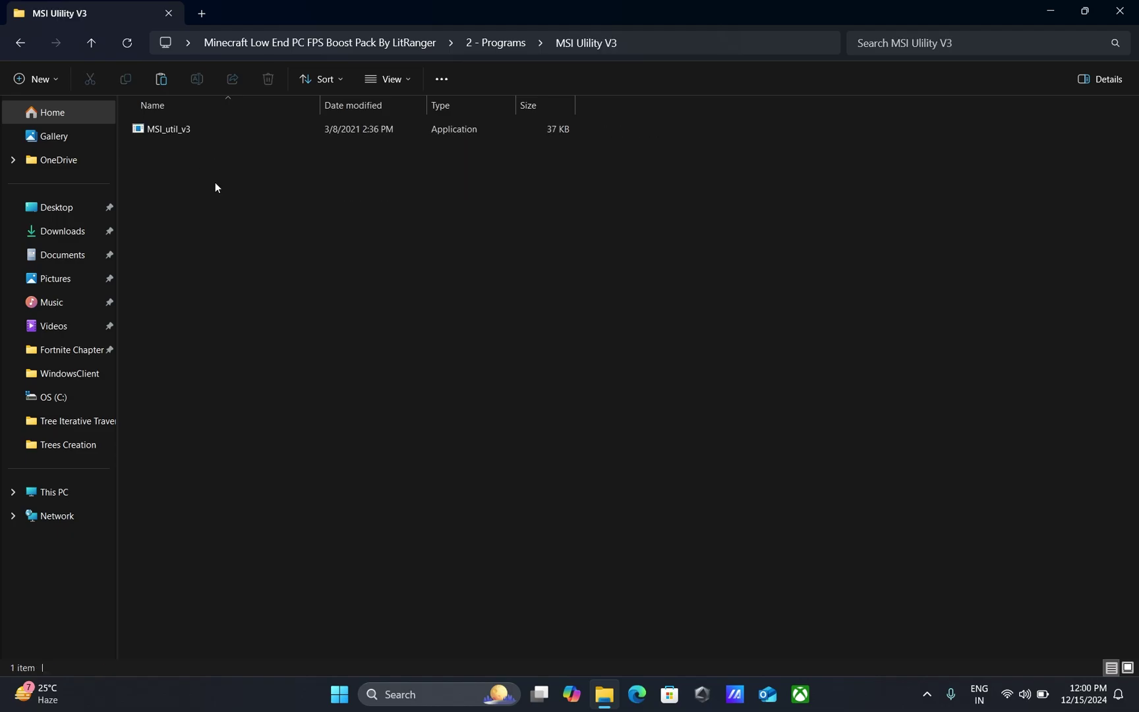
right_click(208, 128)
click(323, 239)
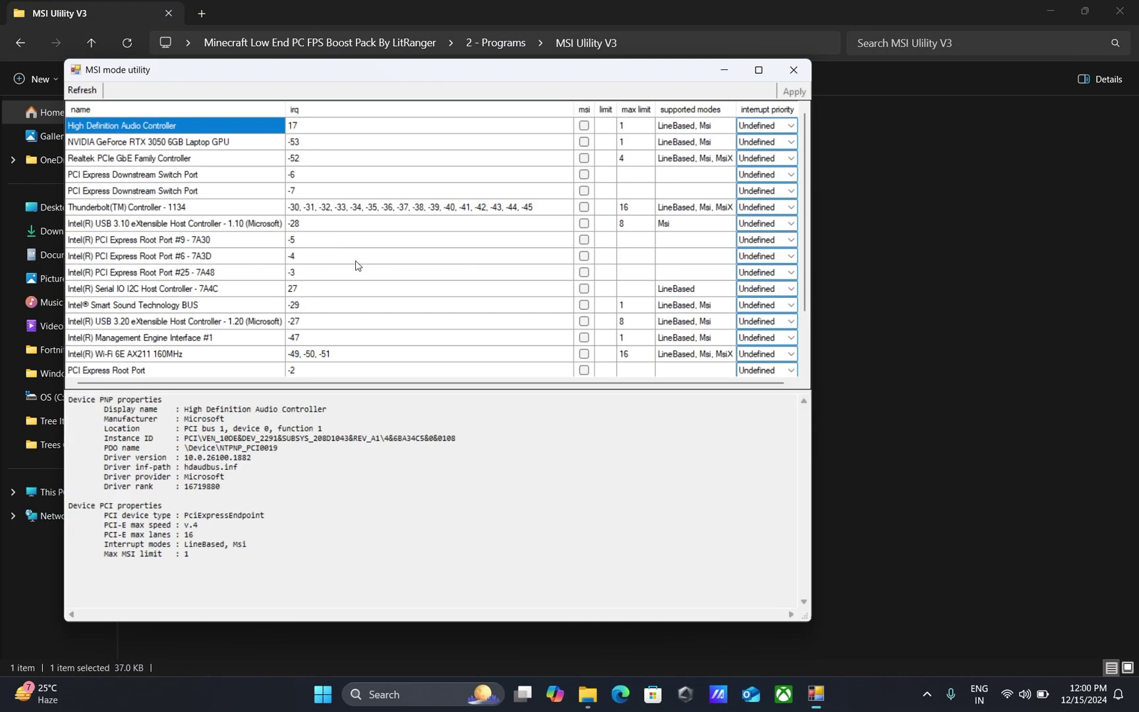
Enable MSI and set the interrupt priority to High for the NVIDIA GeForce RTX 3050 6GB Laptop GPU, and close the utility.
drag(408, 76, 557, 112)
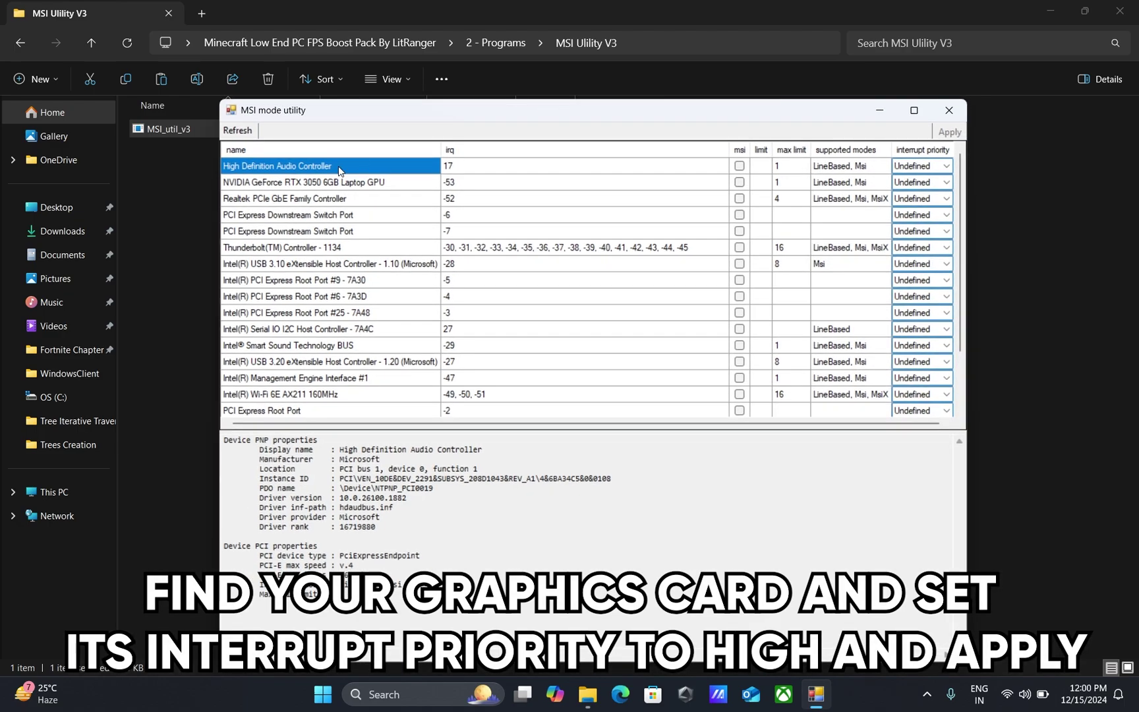
click(332, 183)
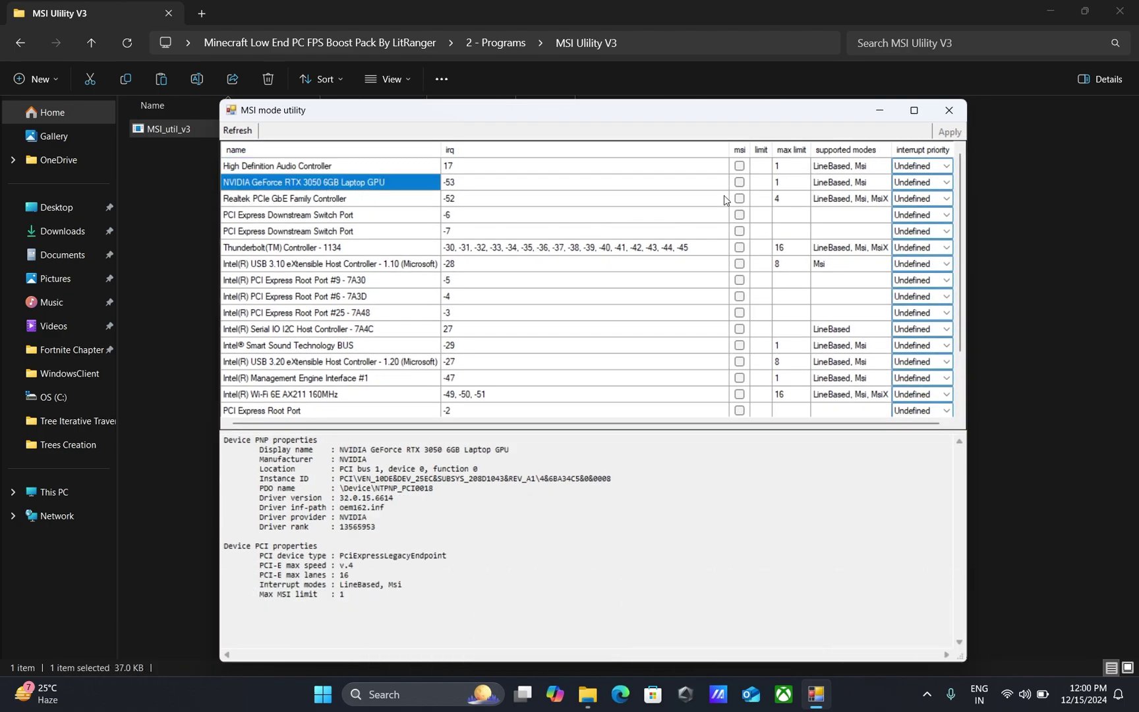
click(738, 183)
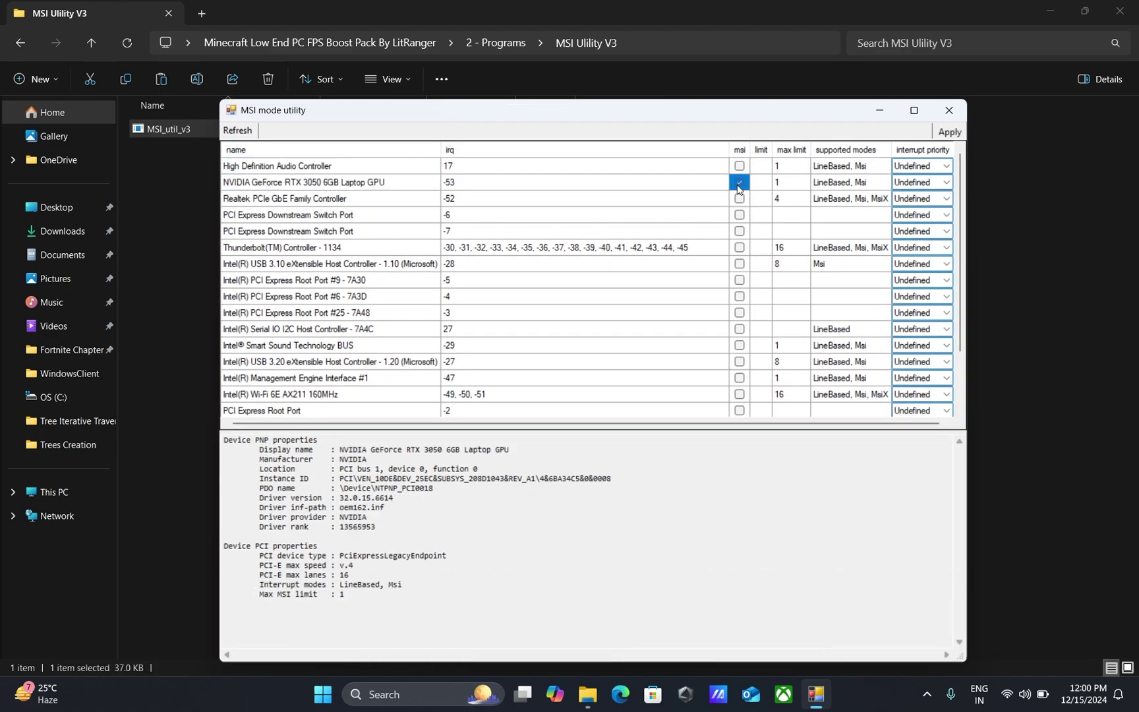
click(921, 182)
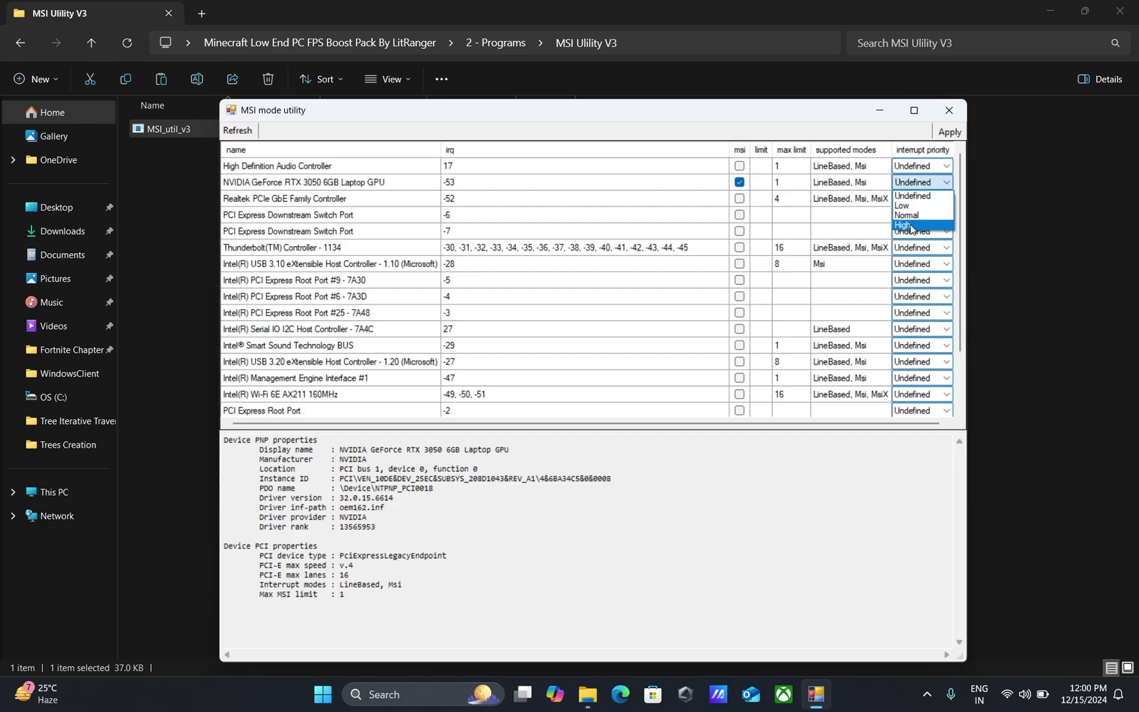
click(911, 228)
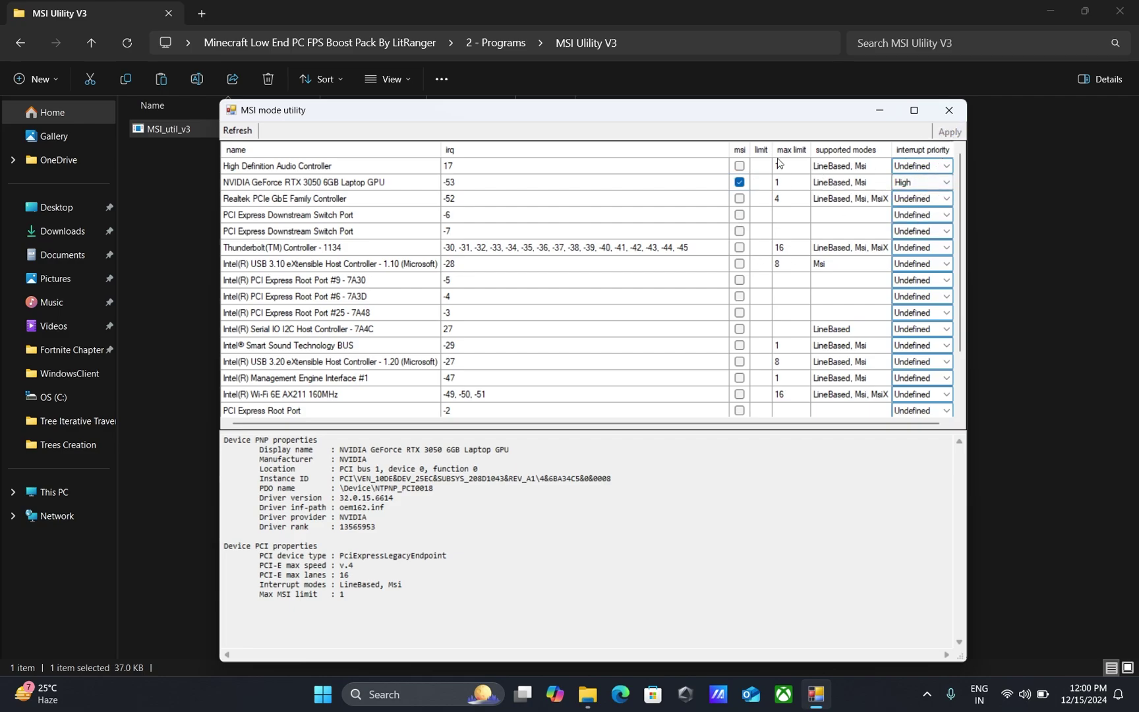
click(949, 113)
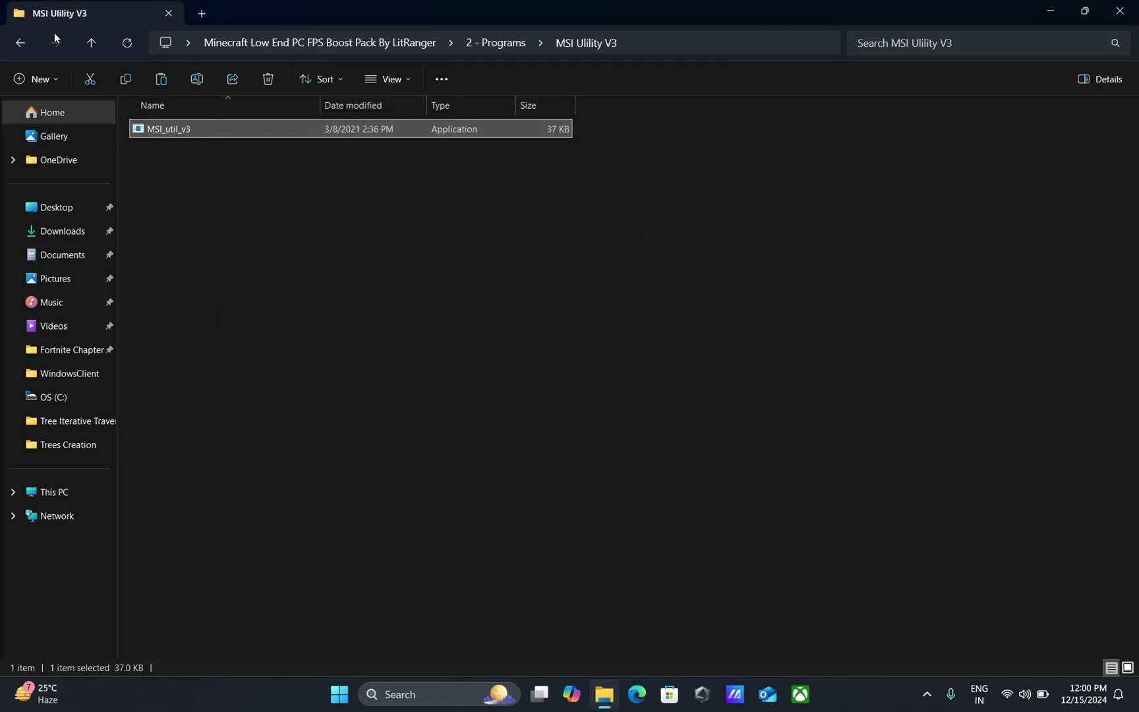
Launch TimerResolution from the Timer Resolution subfolder of 2 - Programs, set the timer to the maximum resolution and minimize its window.
click(20, 42)
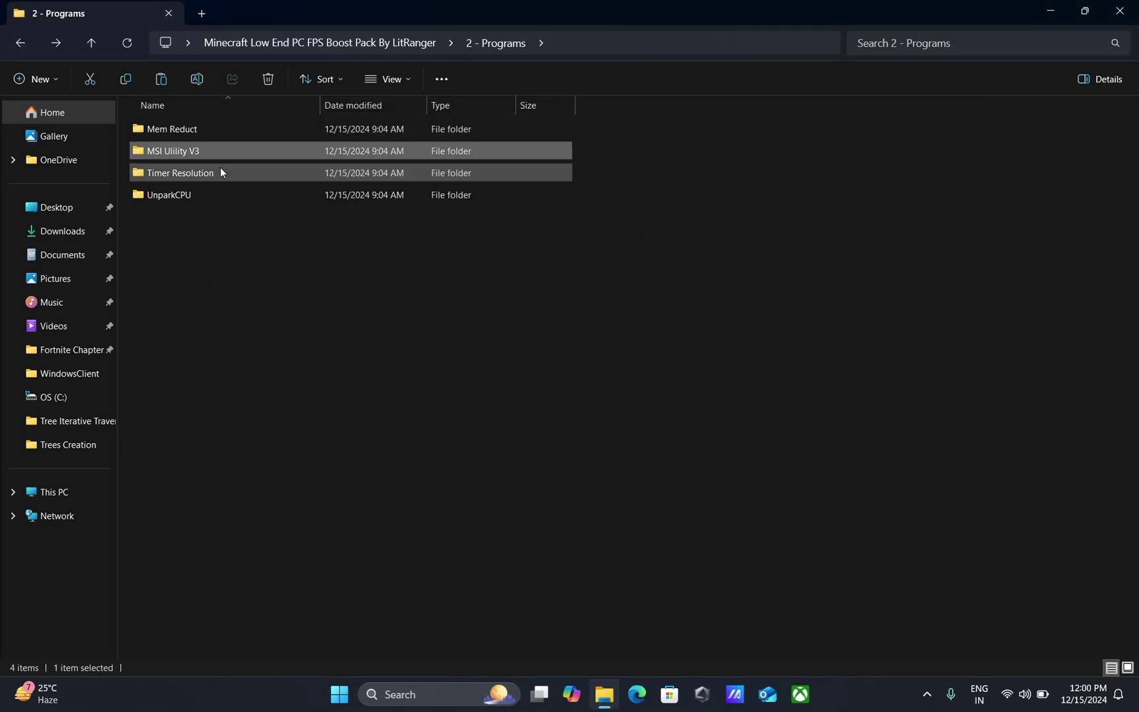
double_click(221, 172)
click(206, 132)
double_click(218, 130)
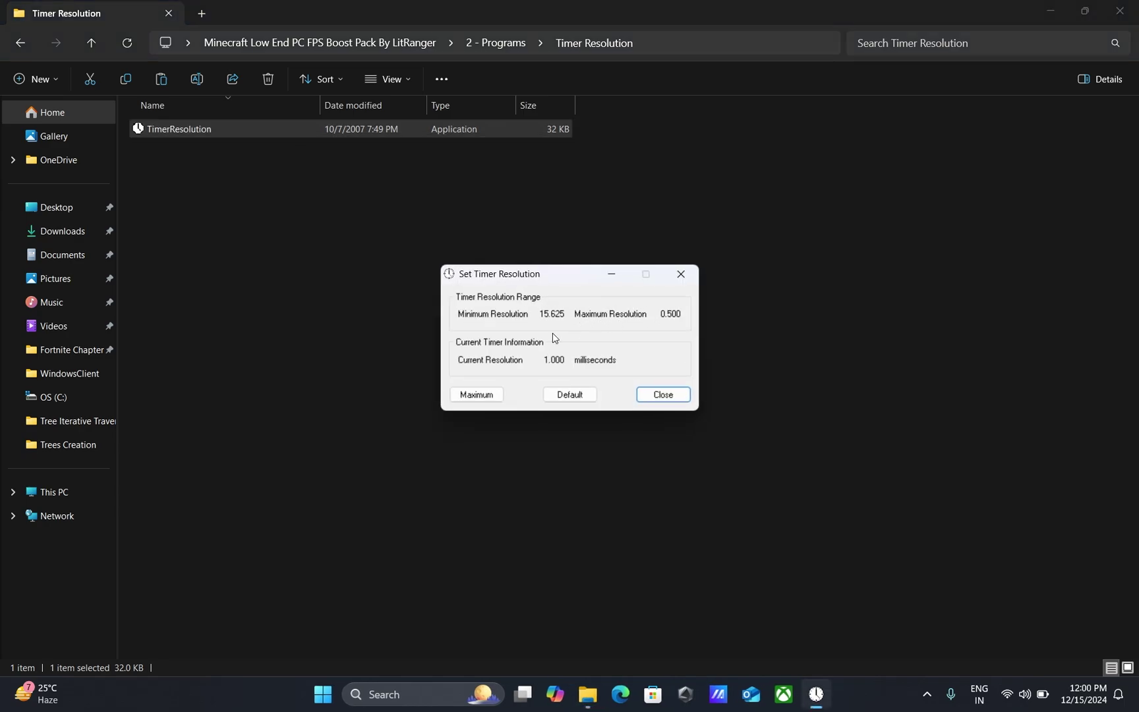
click(483, 397)
click(612, 275)
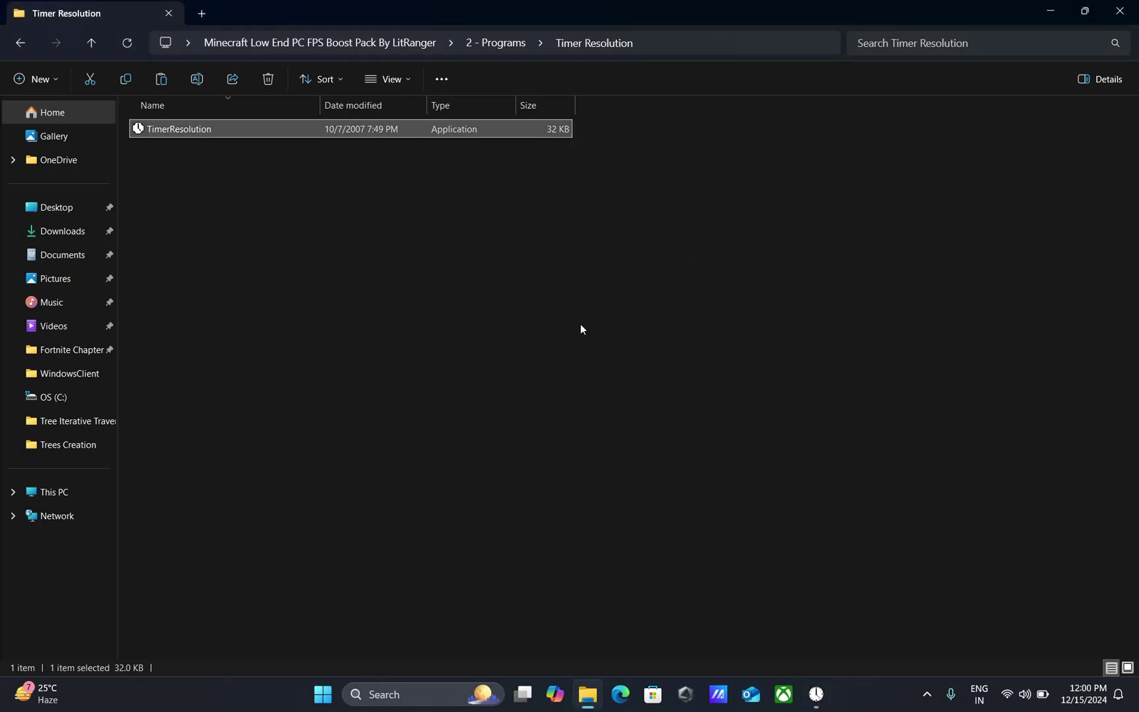
Launch the Unparkcpu application from the UnparkCPU subfolder of 2 - Programs.
click(19, 42)
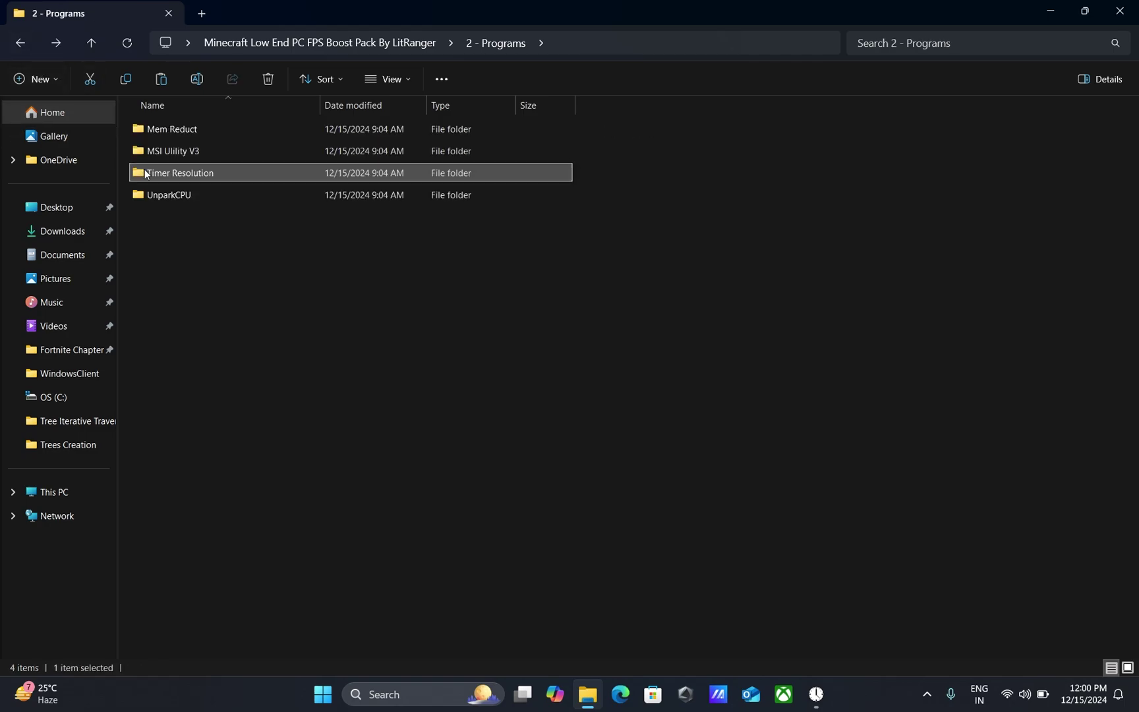
click(138, 197)
double_click(203, 196)
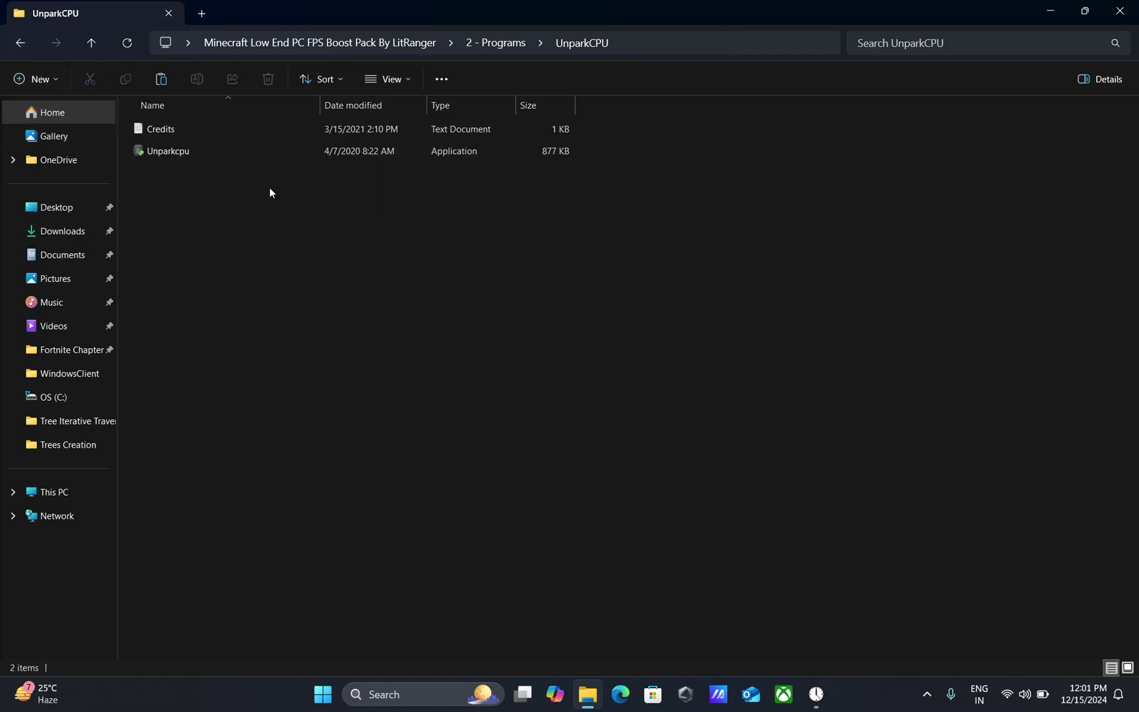
click(208, 151)
double_click(223, 150)
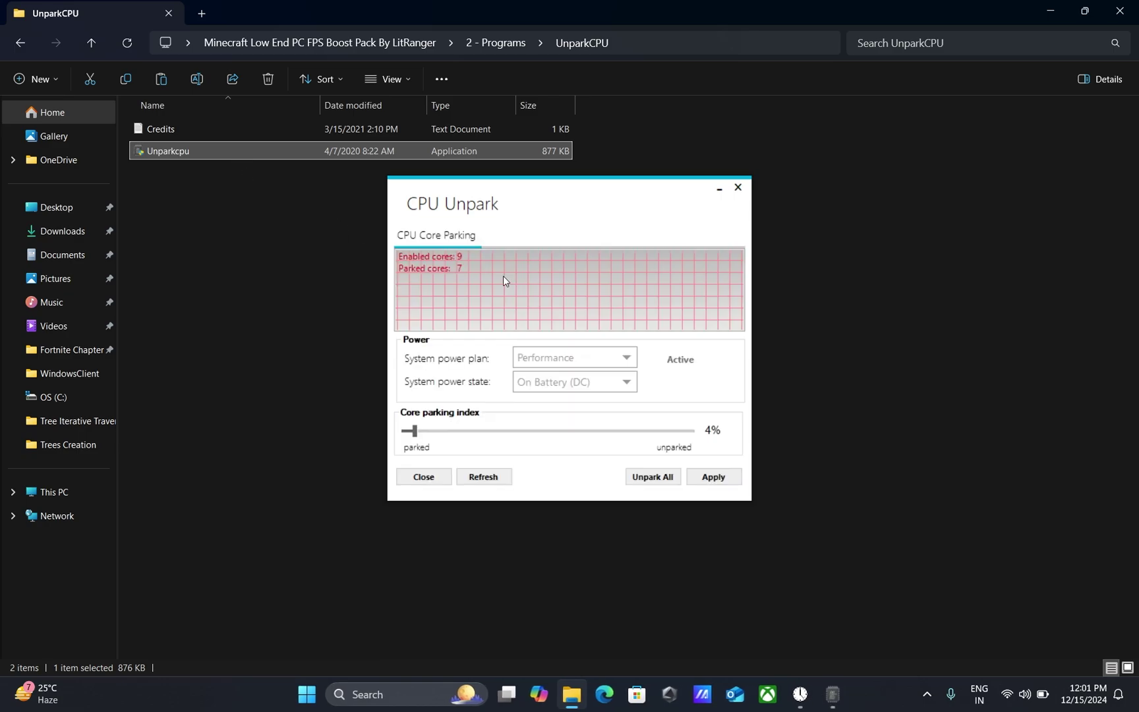
Set the core parking index to 100%, unpark all CPU cores, apply the changes and close CPU Unpark.
drag(413, 431, 712, 434)
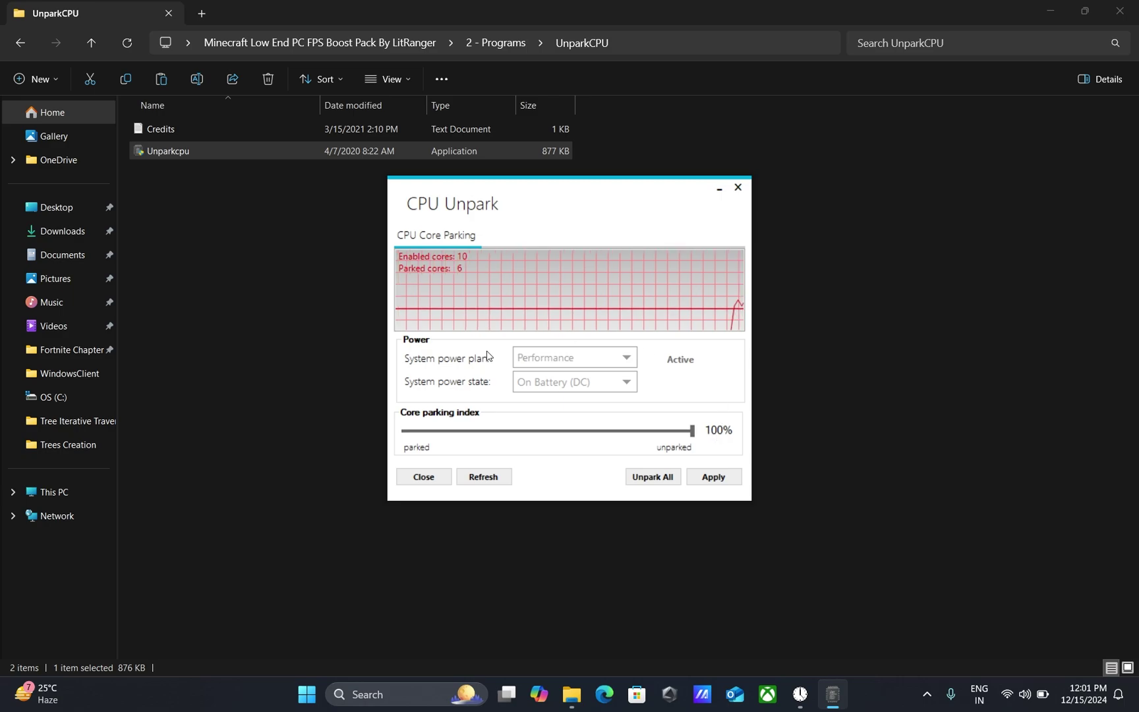
click(652, 477)
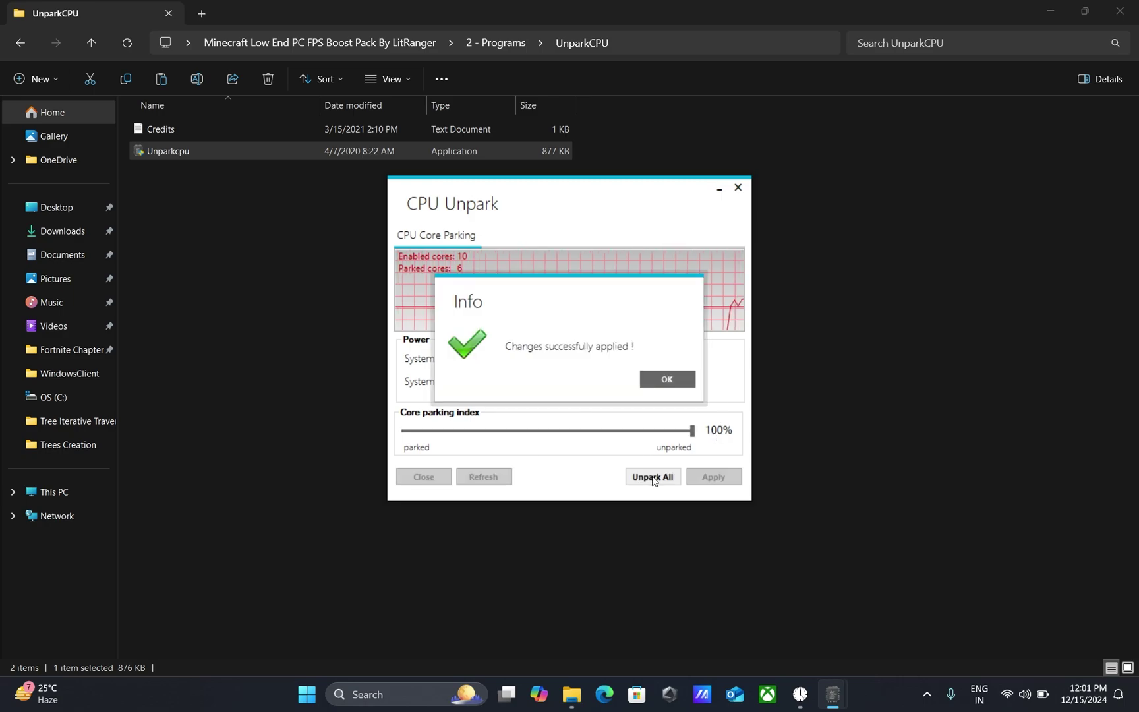
click(671, 377)
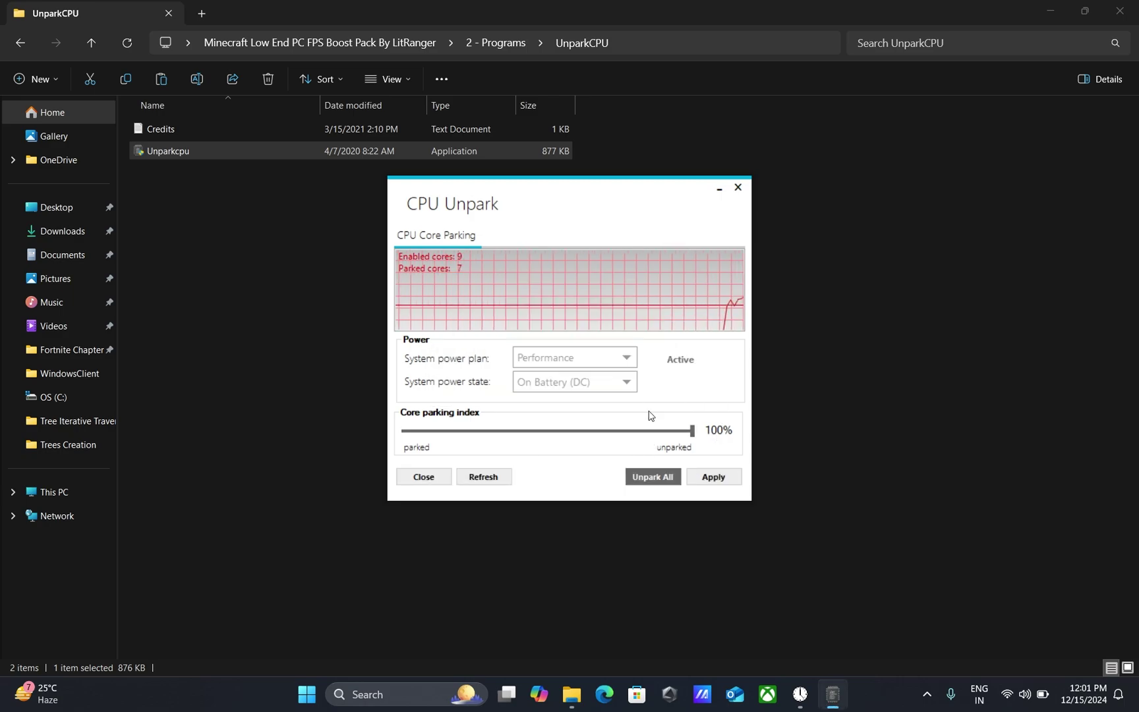
click(711, 478)
click(681, 380)
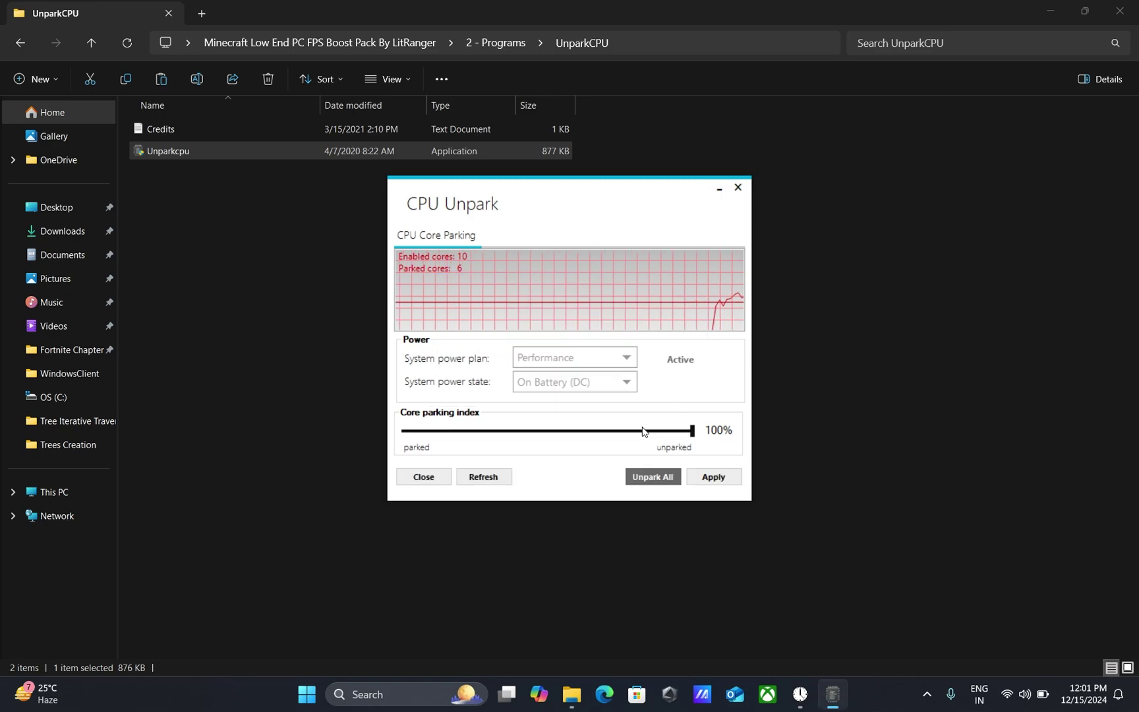
click(738, 187)
Run the 1 Delete Temporary Files batch file from the boost pack's 3 - Cleanup folder.
click(20, 42)
click(21, 42)
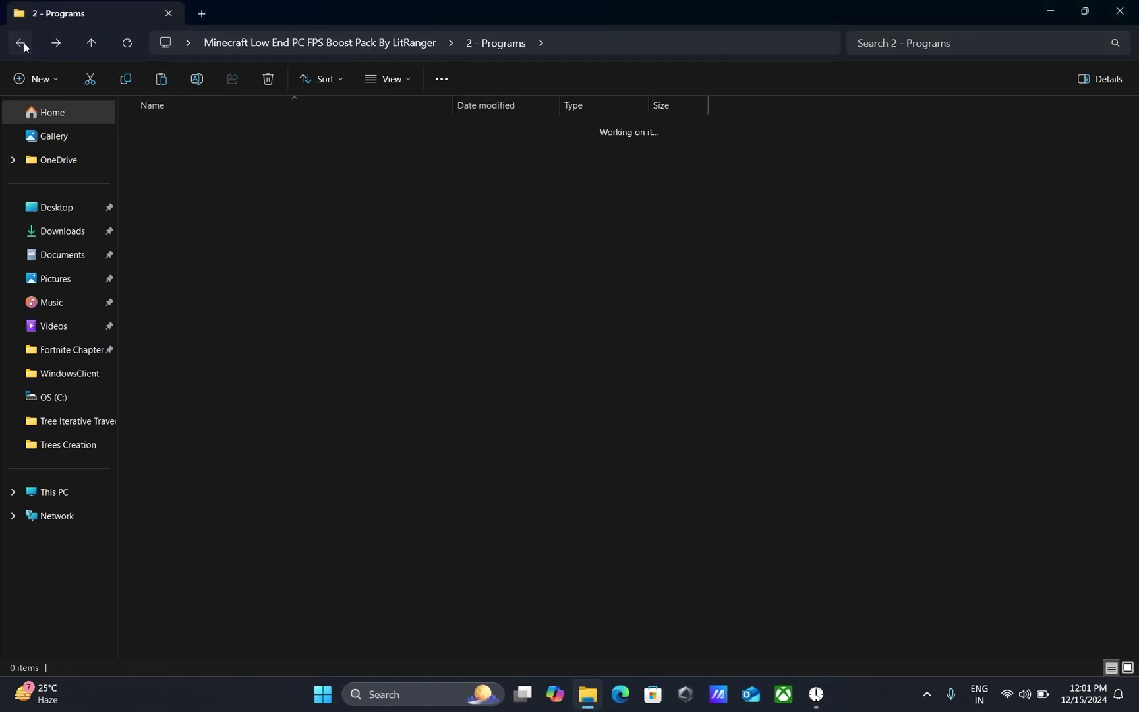
double_click(199, 174)
drag(368, 311, 238, 132)
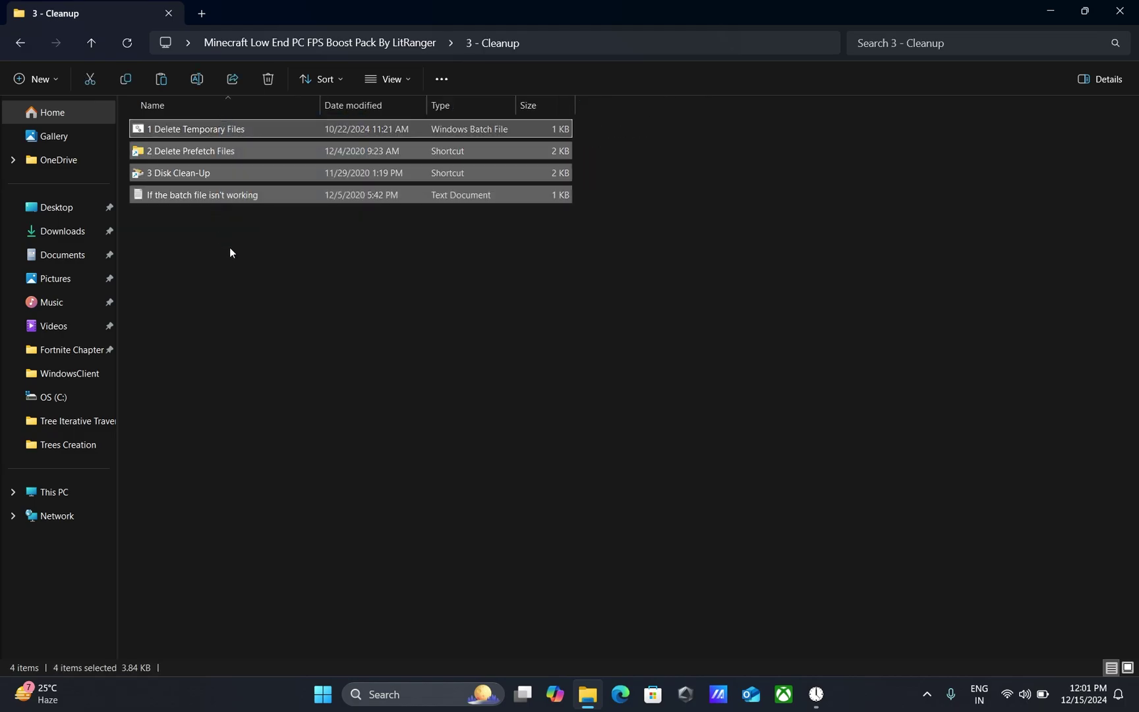
click(231, 252)
right_click(201, 130)
click(302, 235)
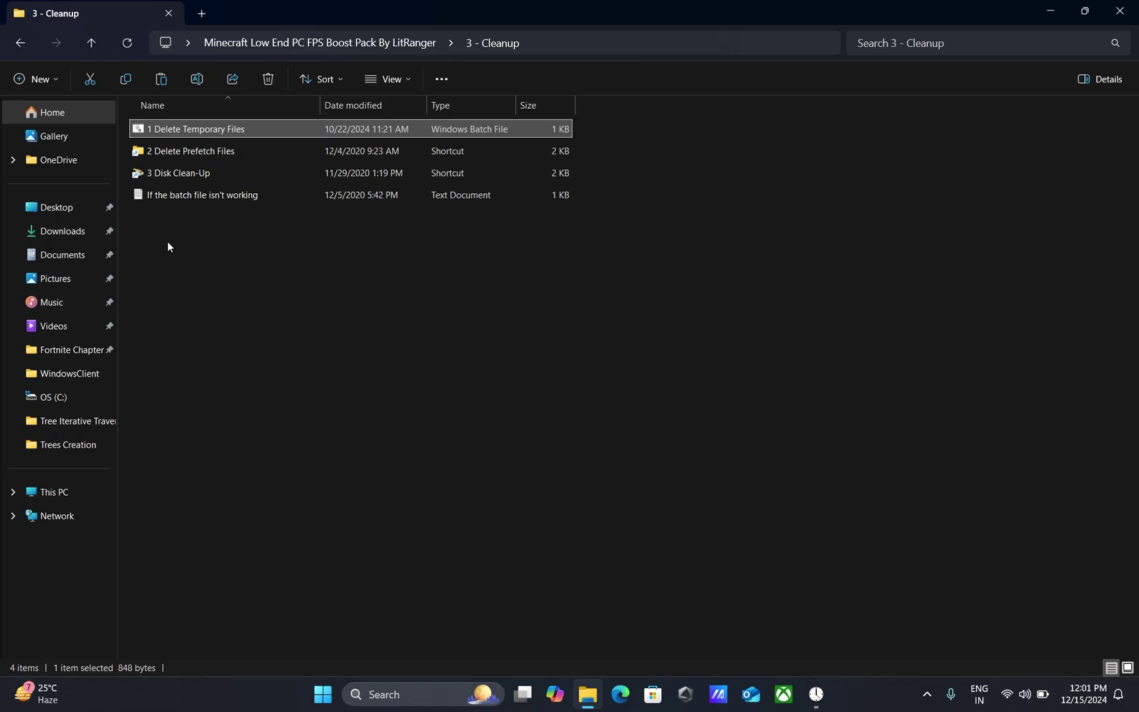
Open the Prefetch folder through the 2 Delete Prefetch Files shortcut, granting access, and permanently delete everything in it.
double_click(201, 151)
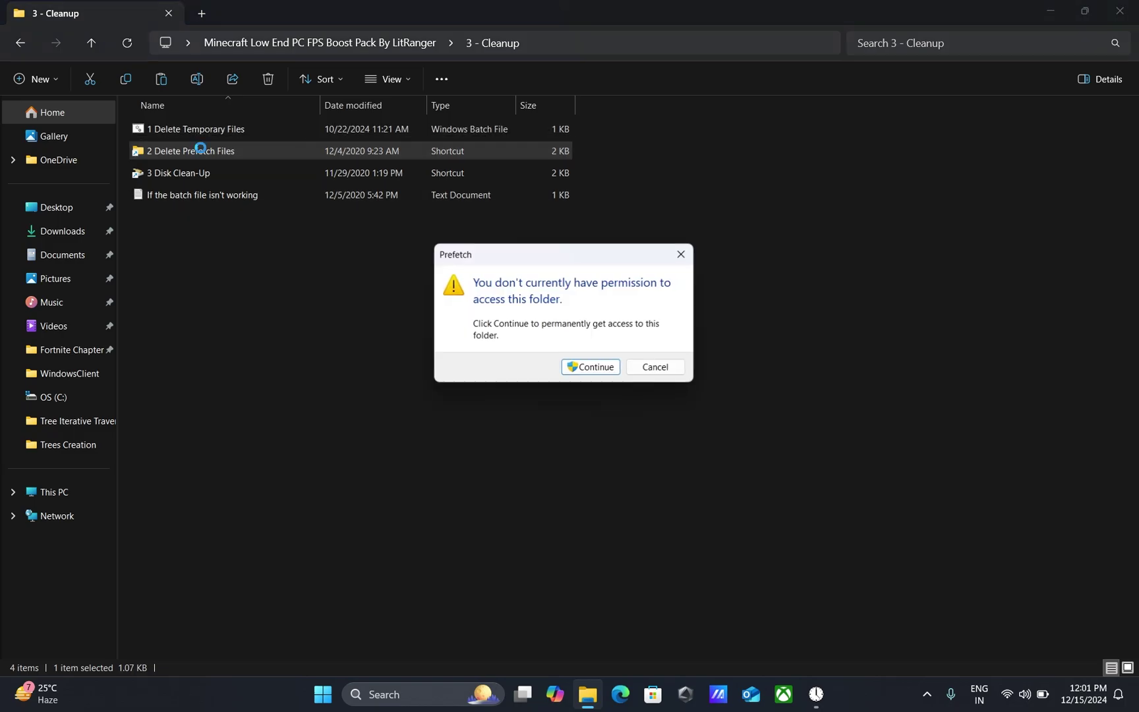
click(610, 373)
key(ctrl+a)
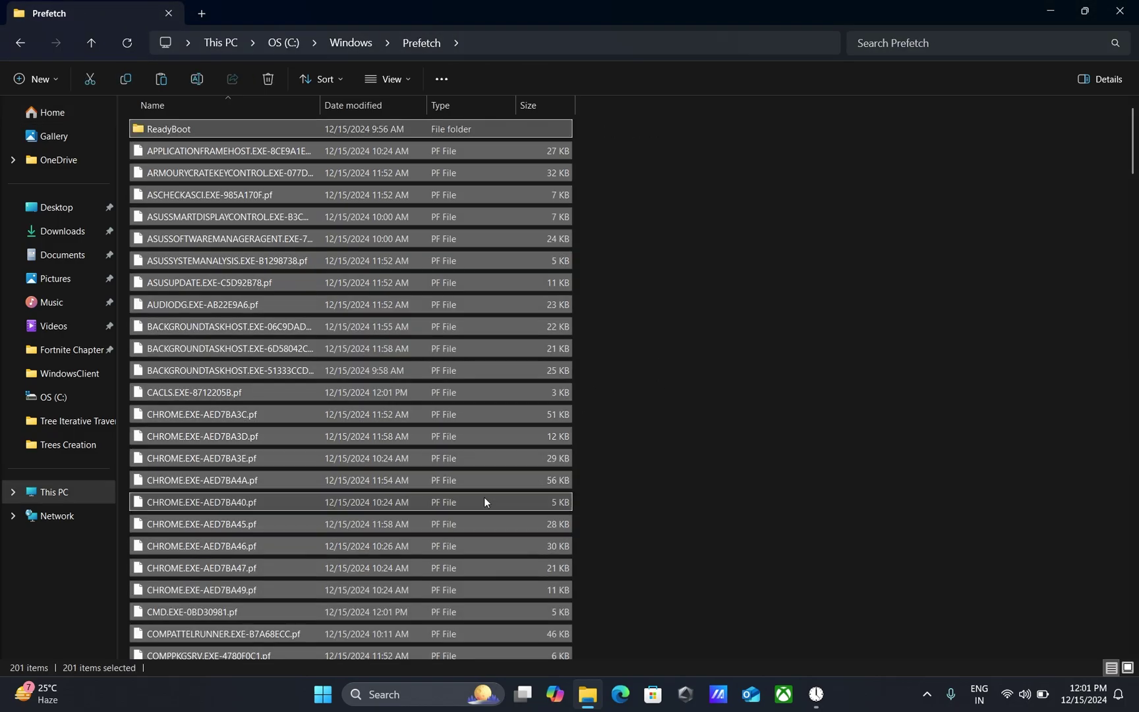
key(shift+Delete)
key(Return)
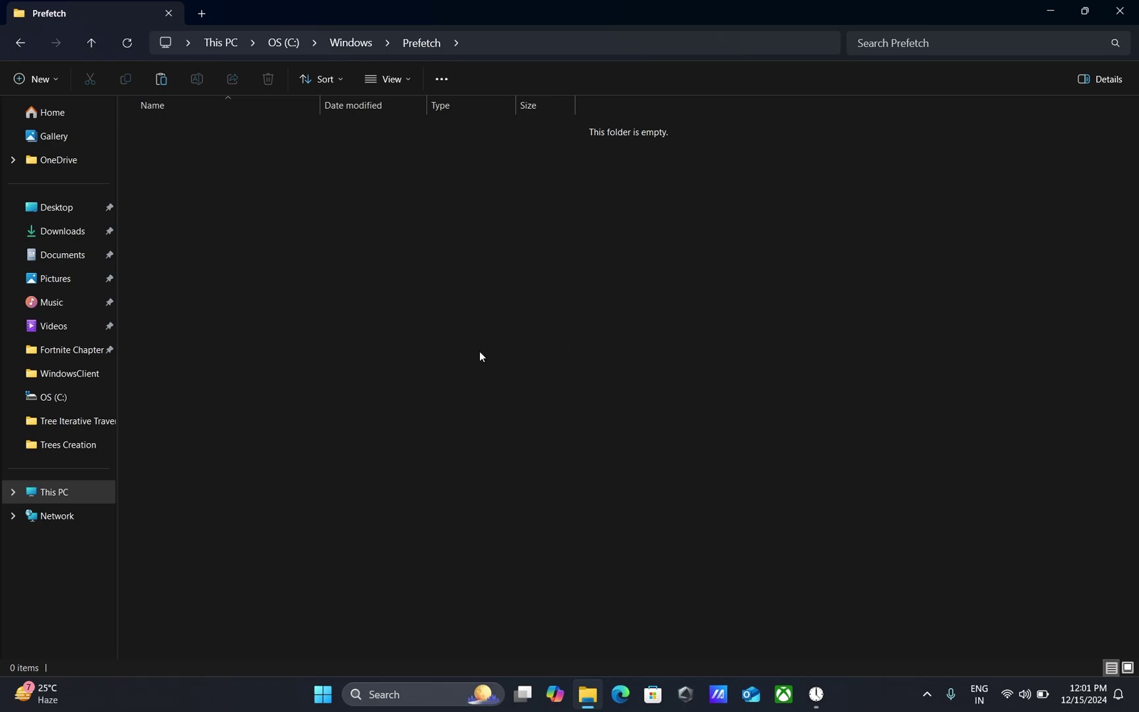
Launch 3 Disk Clean-Up from 3 - Cleanup and include Windows upgrade log files, Windows error reports, DirectX Shader Cache and Delivery Optimization Files.
click(20, 42)
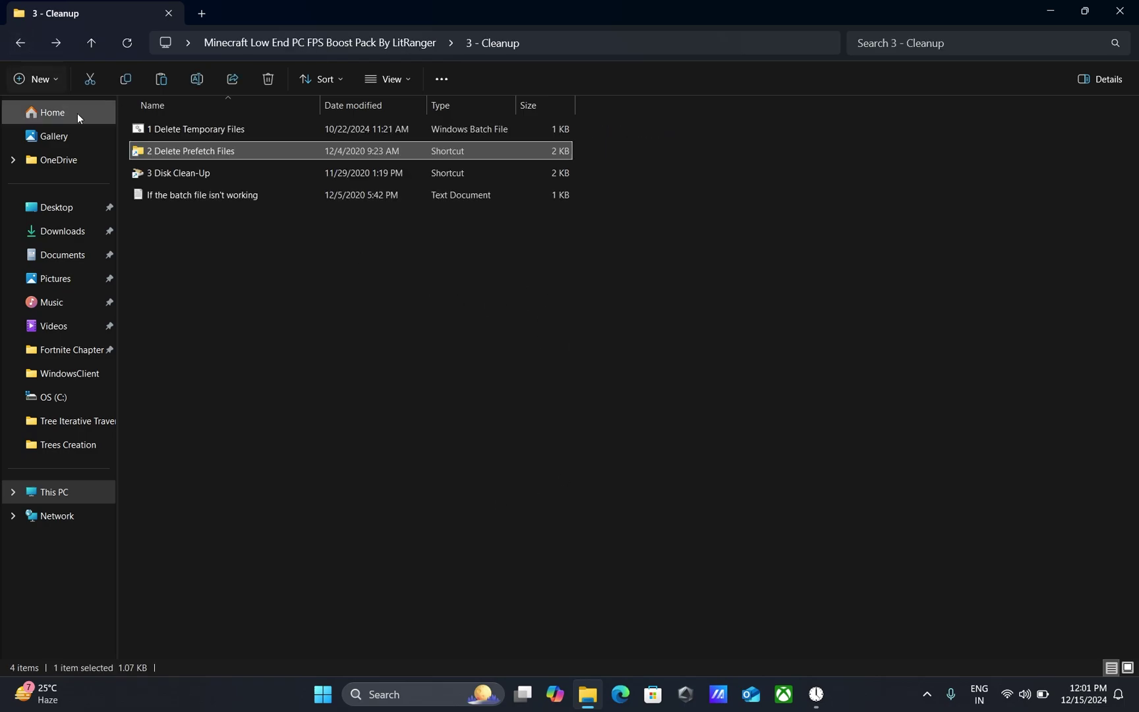
click(171, 177)
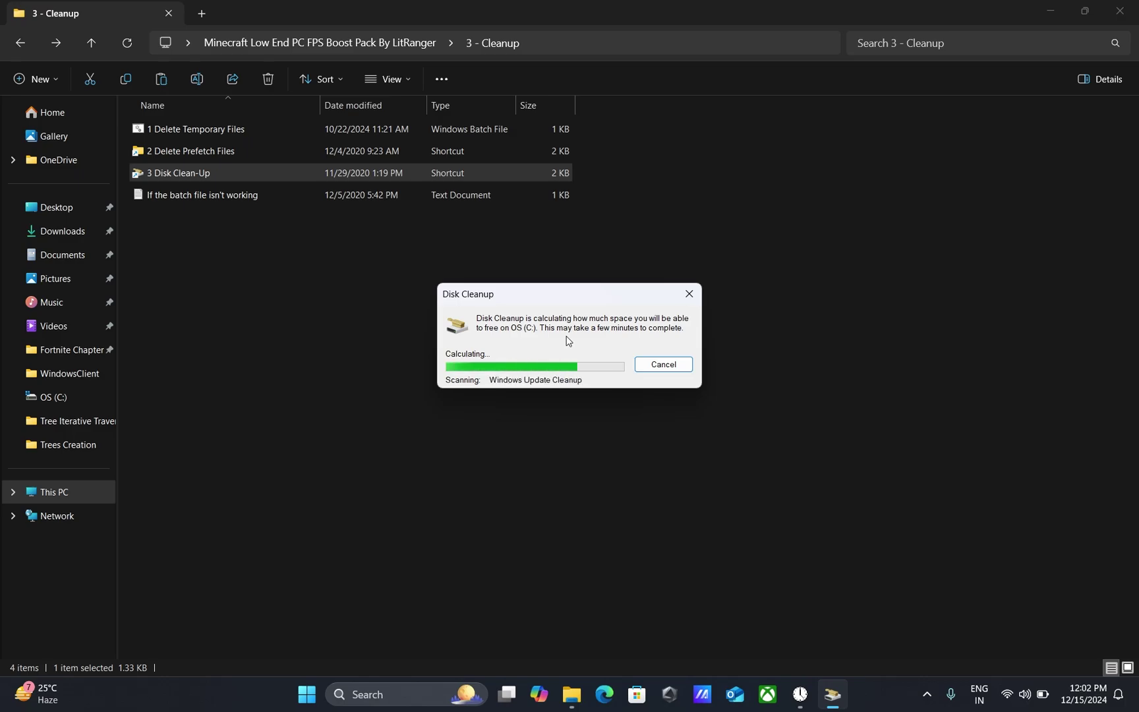
drag(284, 92, 585, 222)
click(406, 319)
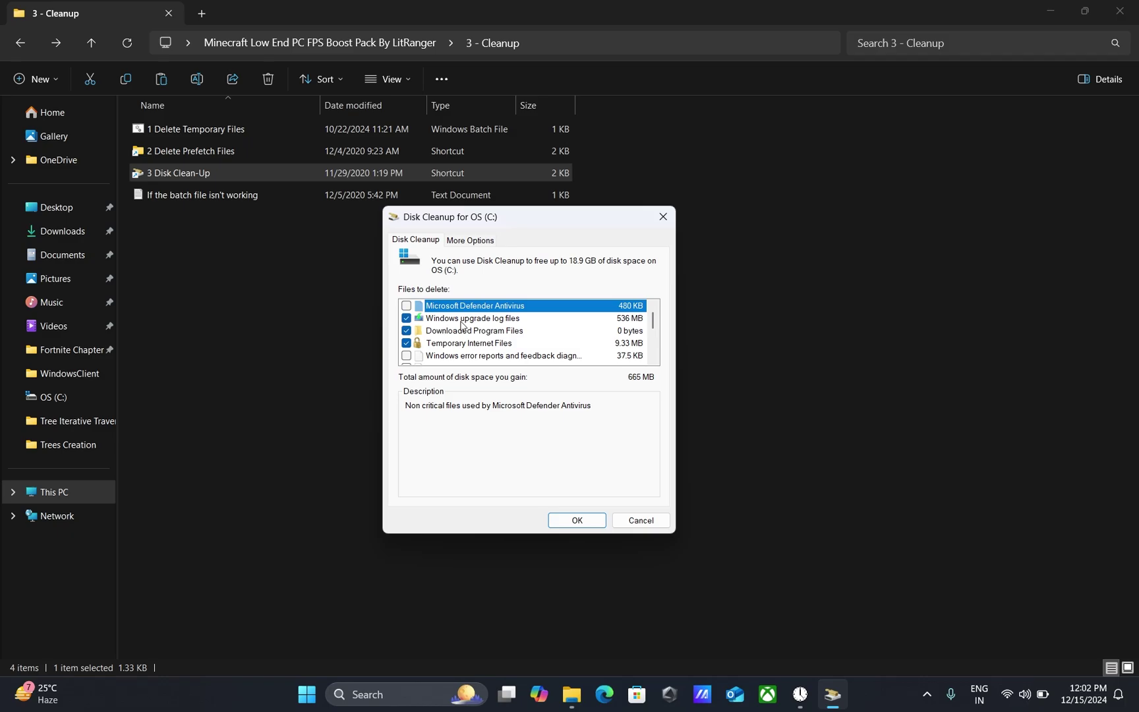
scroll(480, 357, down, 1)
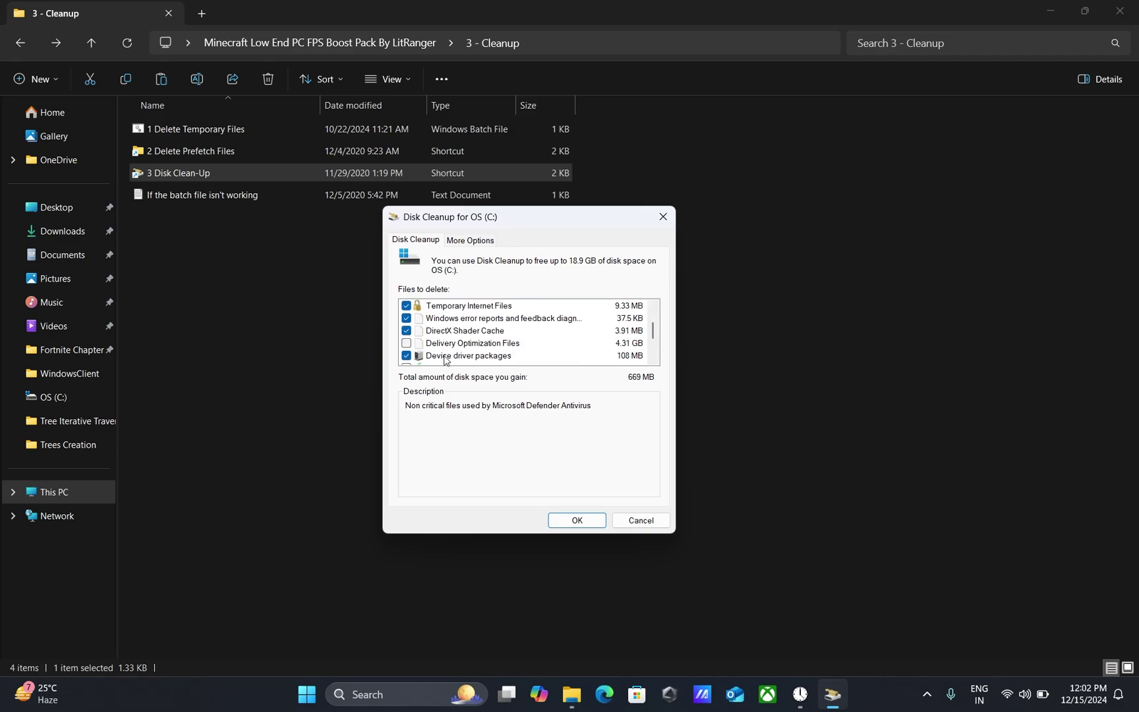
click(449, 343)
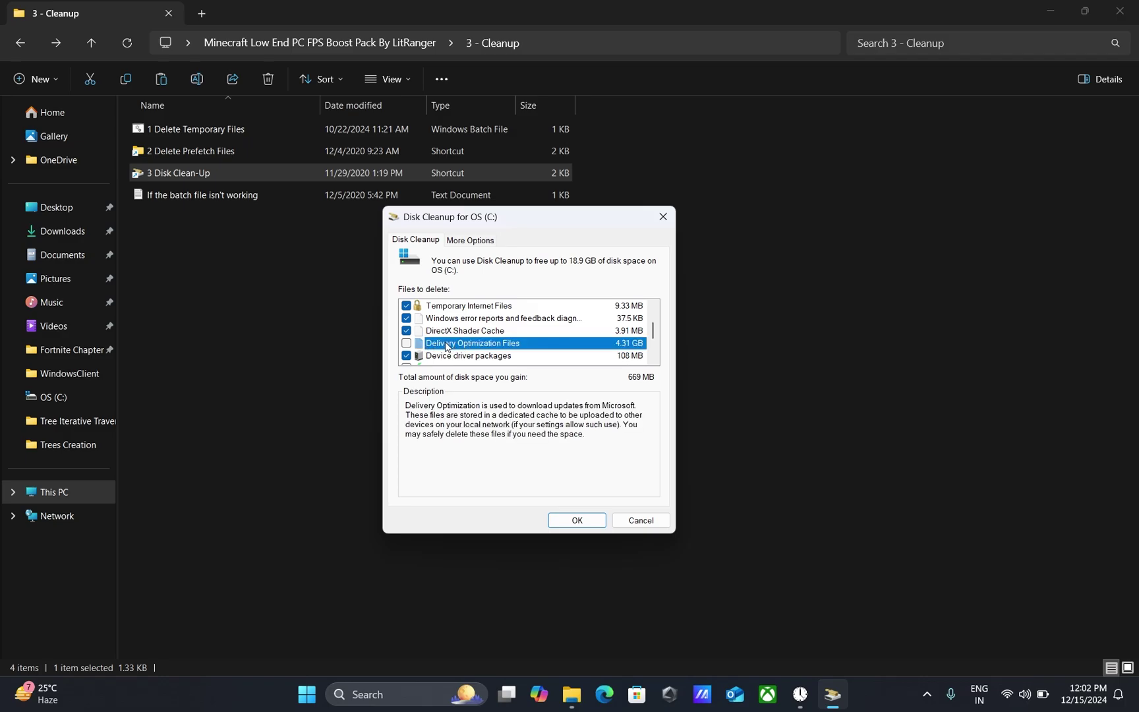
click(406, 344)
Add Previous Windows installation(s) to the files to delete and run the cleanup of OS (C:), confirming permanent deletion.
scroll(536, 320, down, 1)
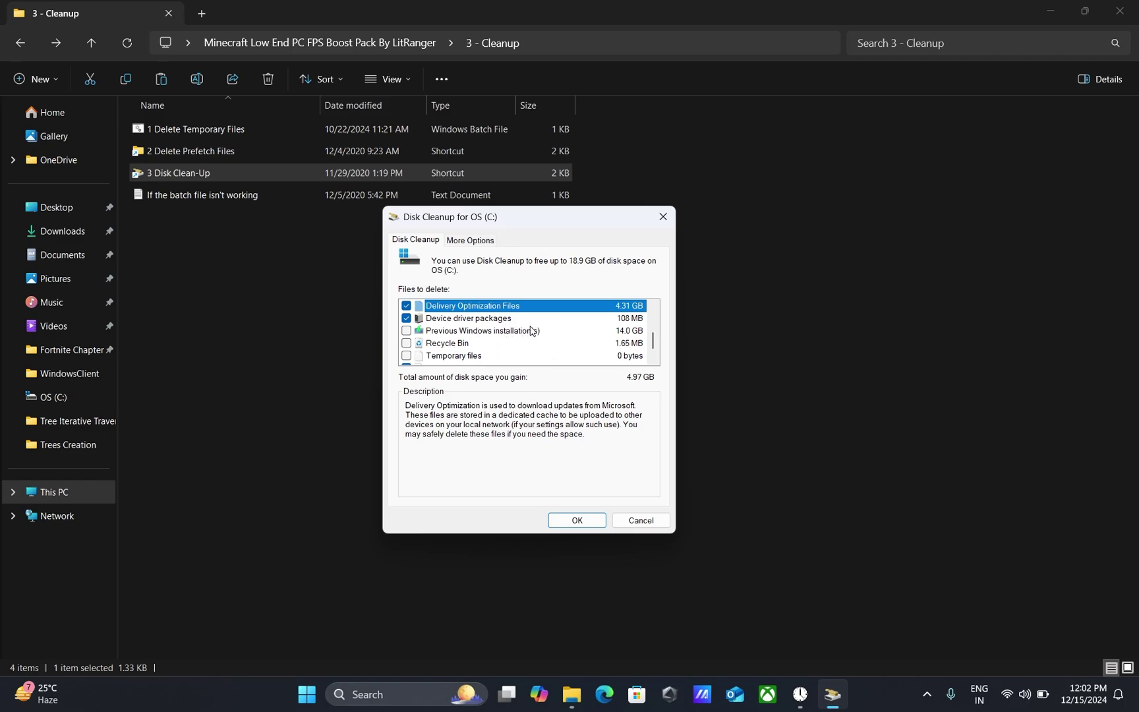
click(474, 333)
click(405, 331)
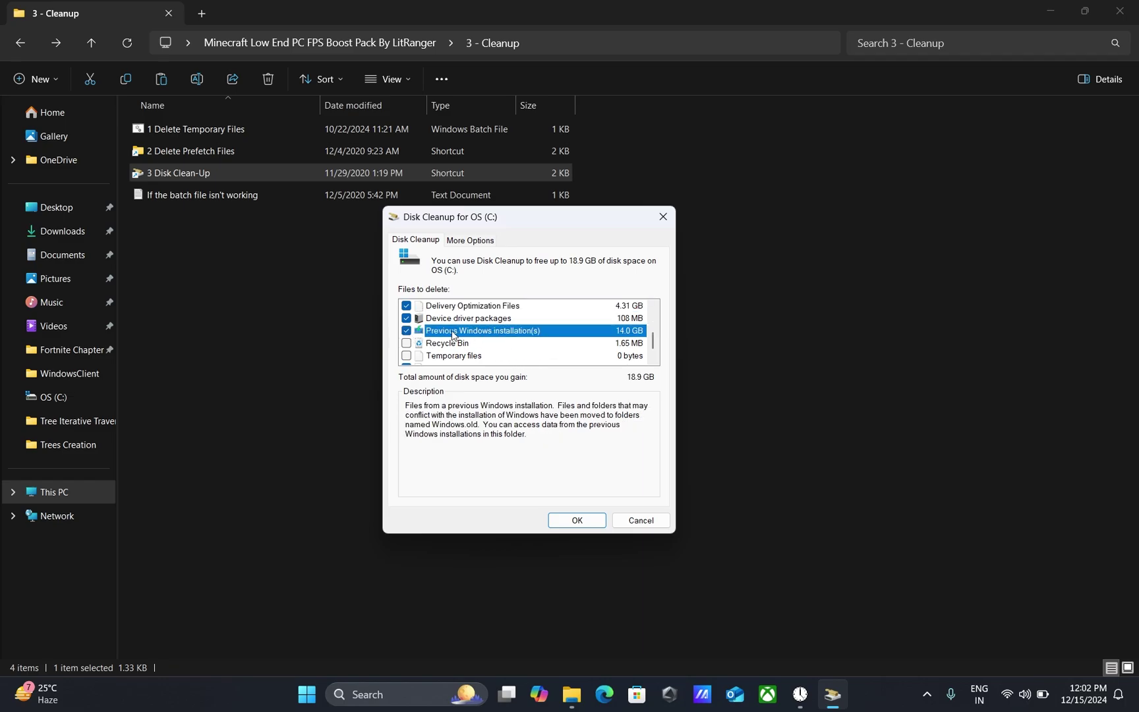
scroll(465, 318, down, 1)
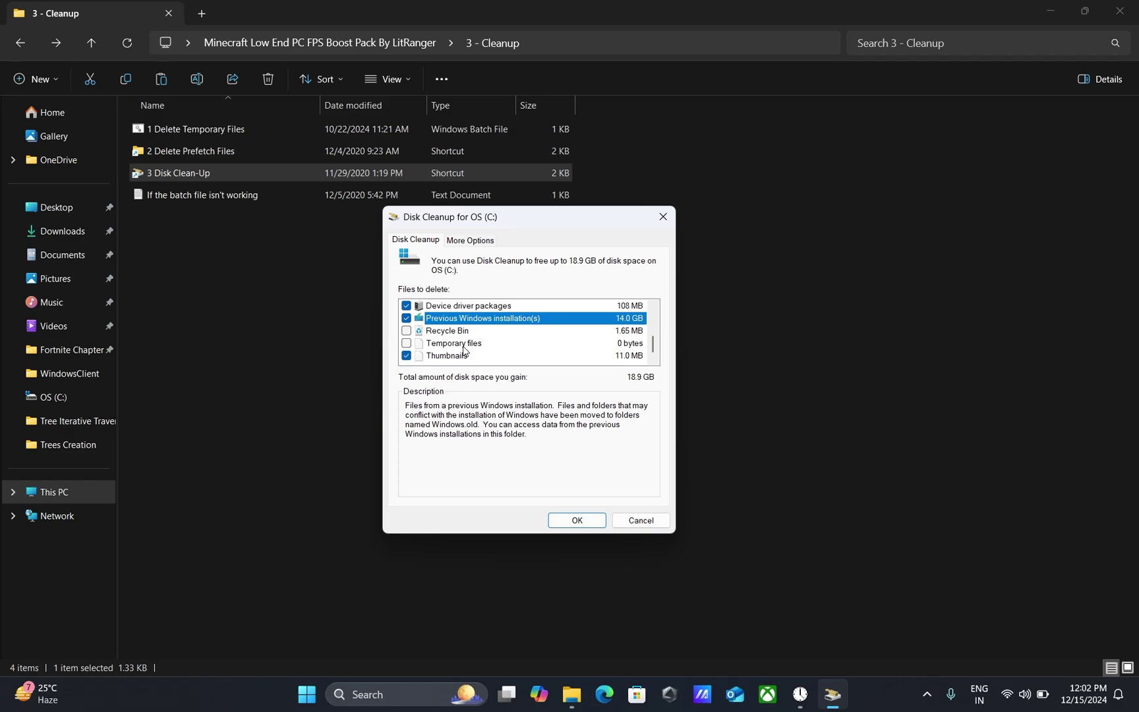
click(575, 521)
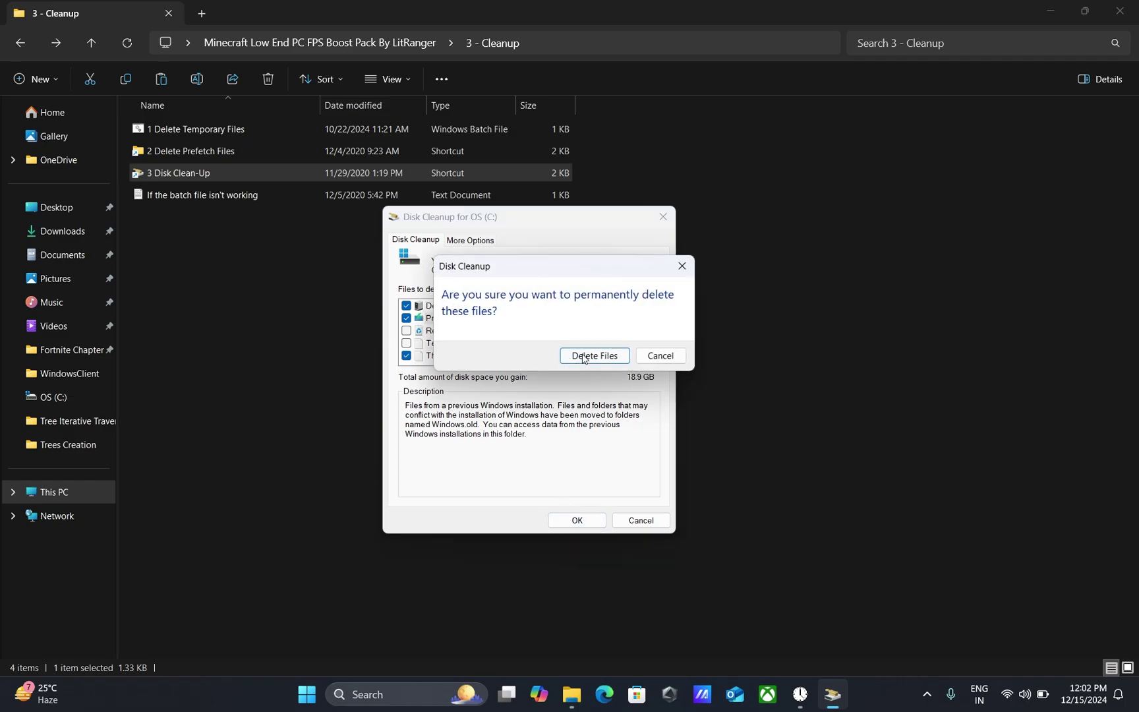
click(576, 427)
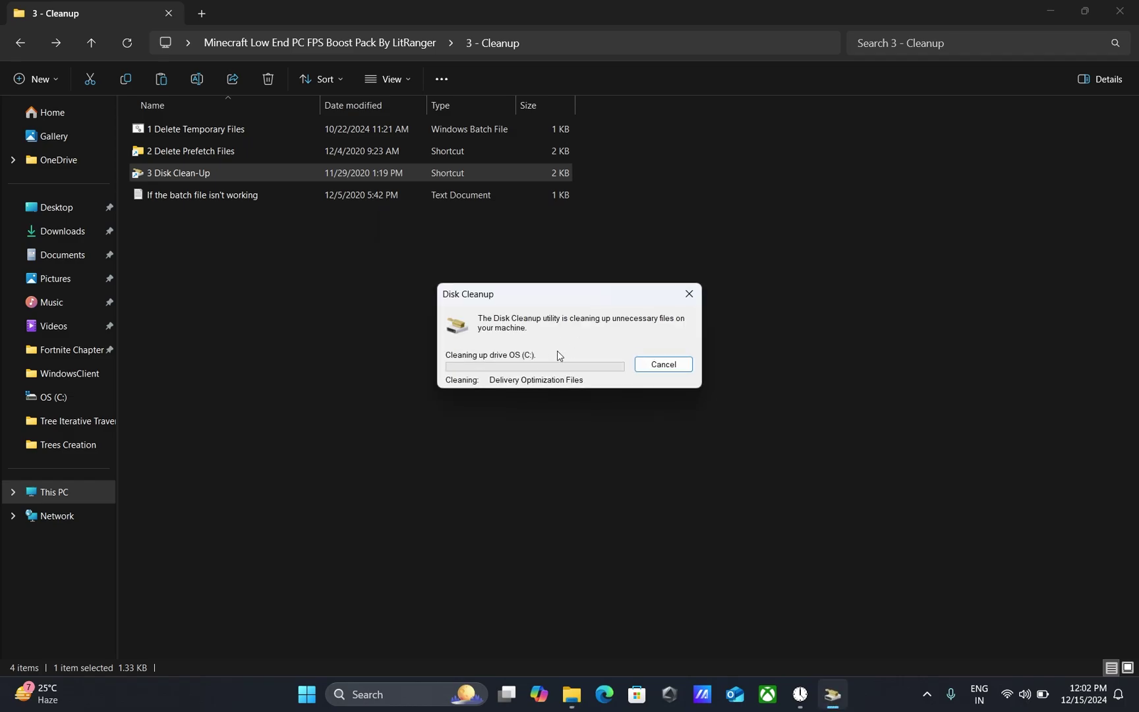